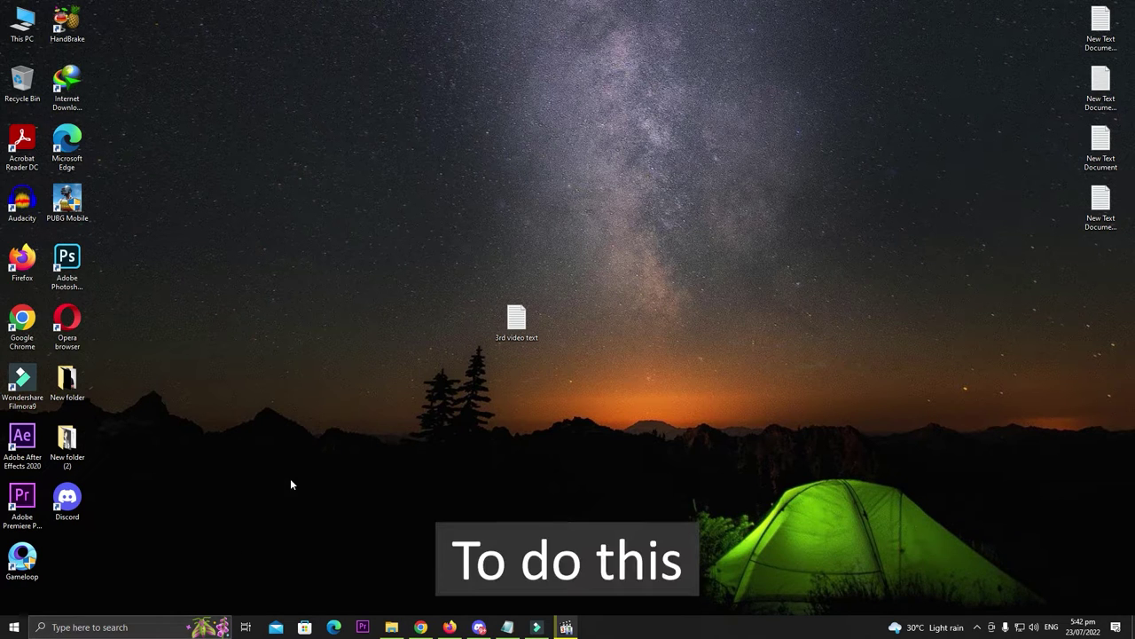
Step: Open Control Panel and go to the list of installed programs for uninstalling
click(118, 628)
text(conr)
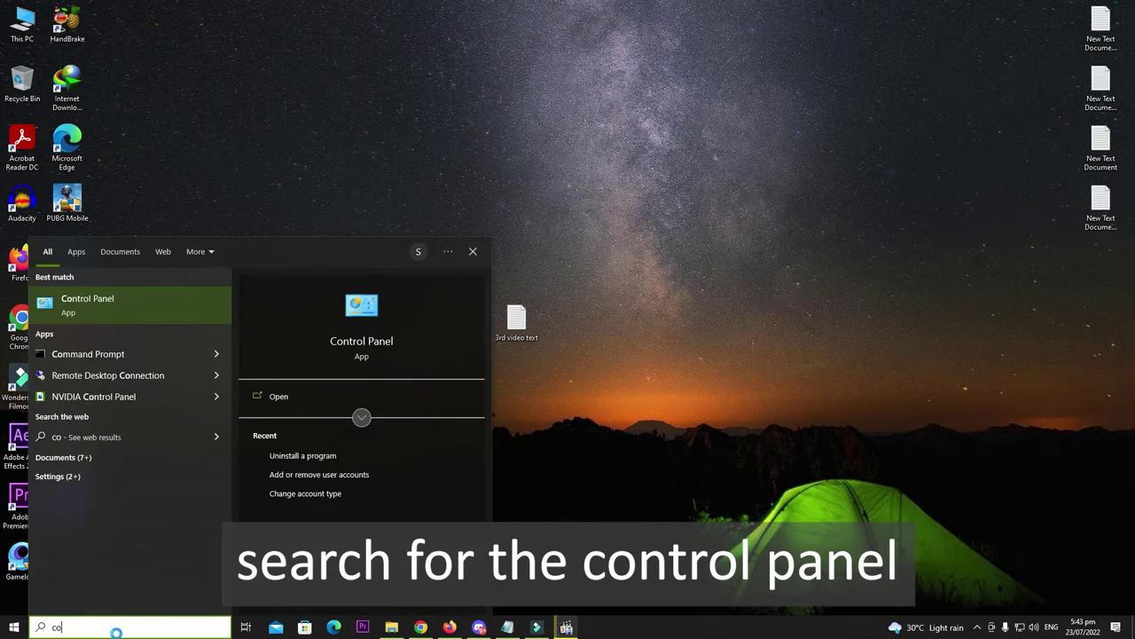
click(124, 299)
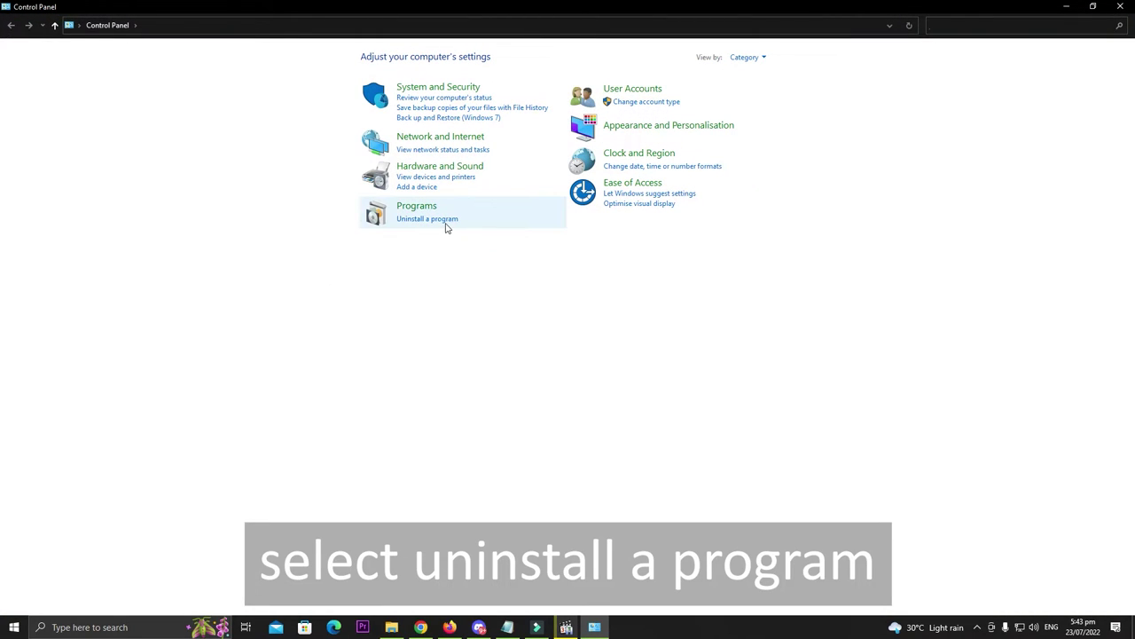
click(445, 225)
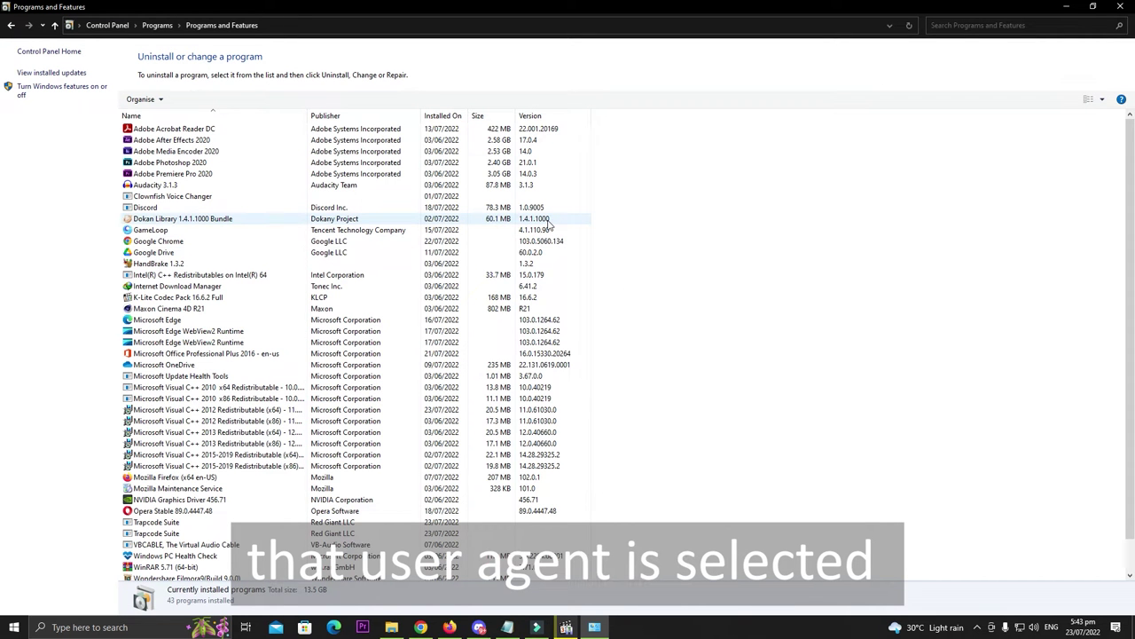
Step: Uninstall Clownfish Voice Changer from the installed programs list, completing its uninstall wizard
scroll(548, 225, down, 1)
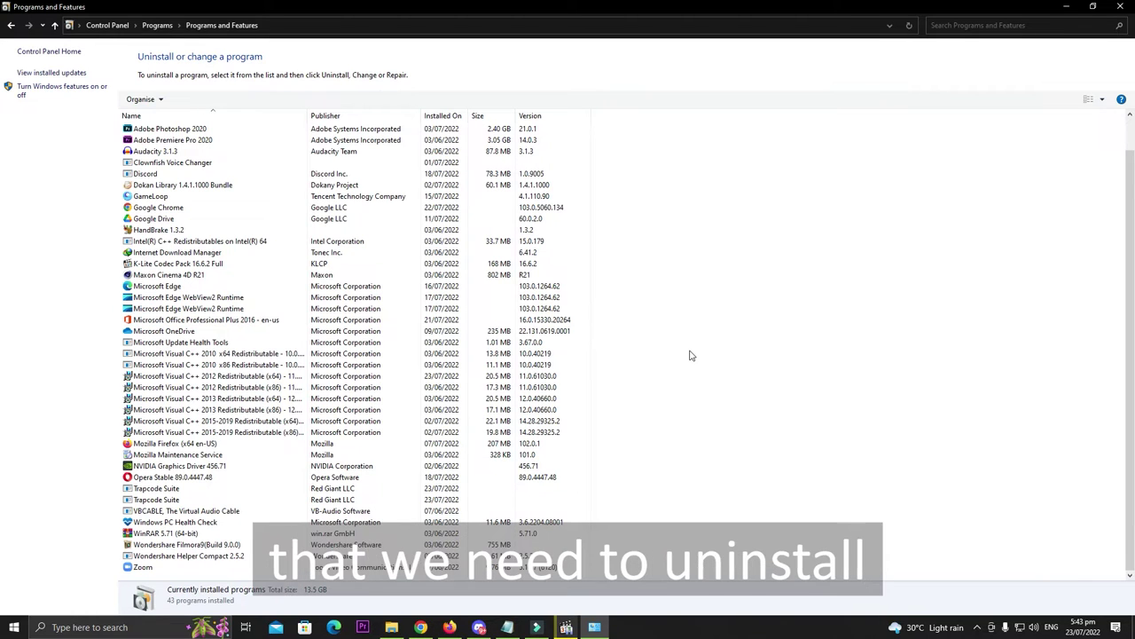
scroll(643, 355, up, 1)
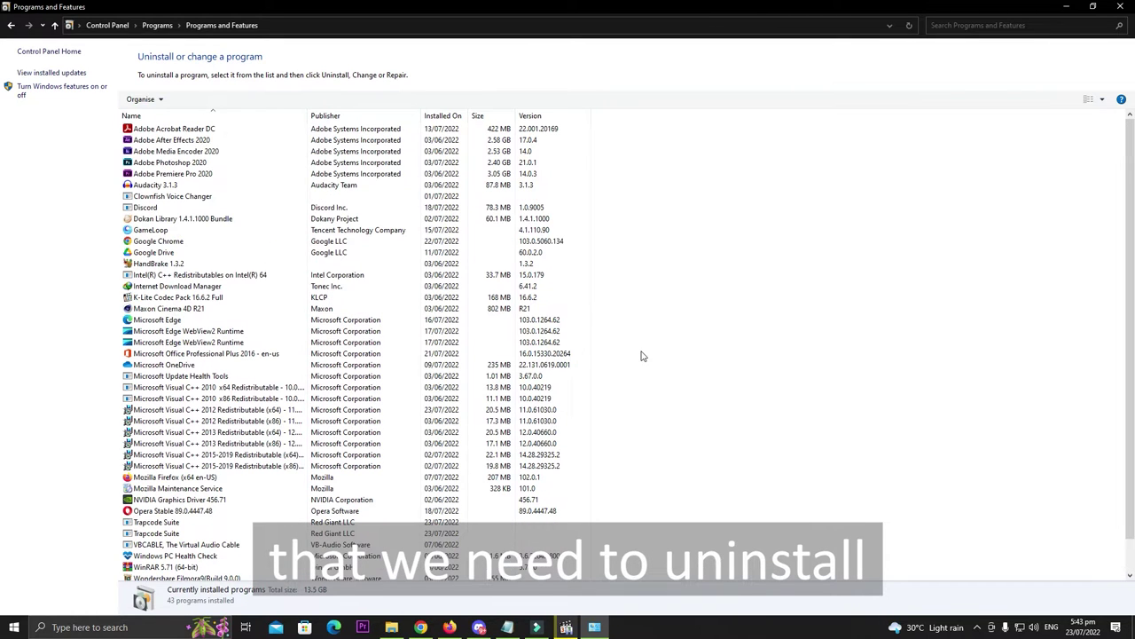
click(195, 199)
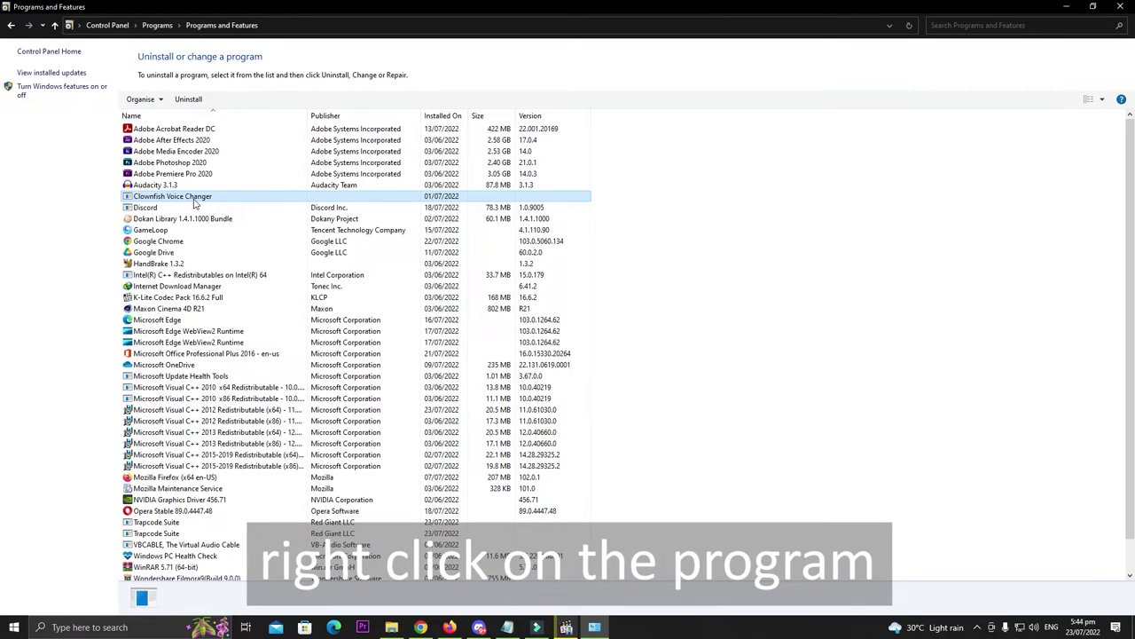
right_click(194, 203)
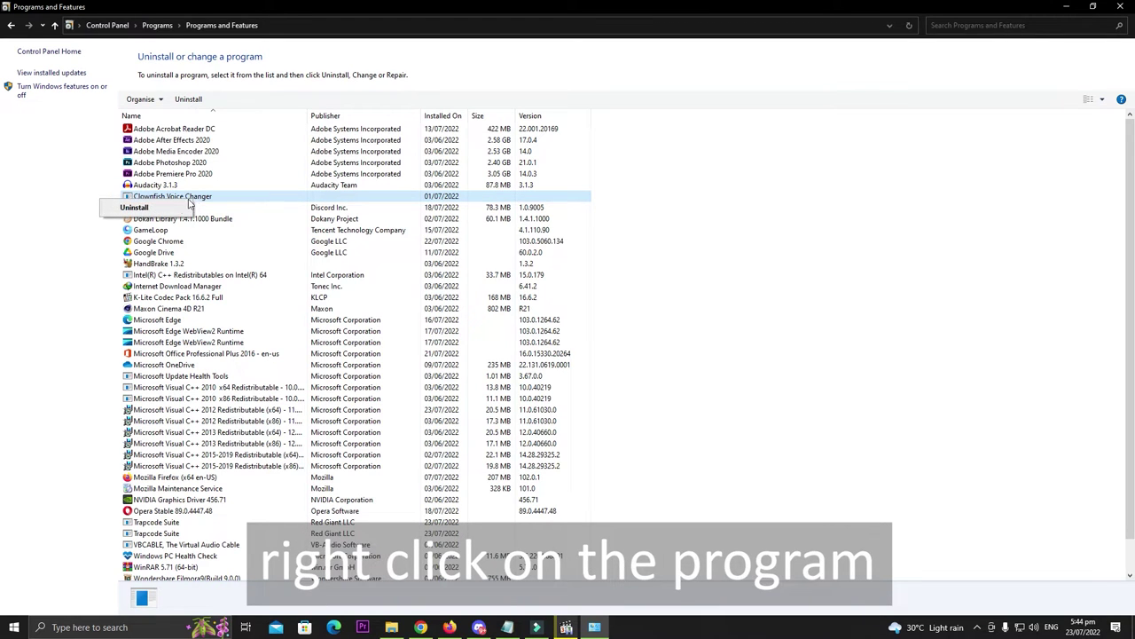
click(160, 210)
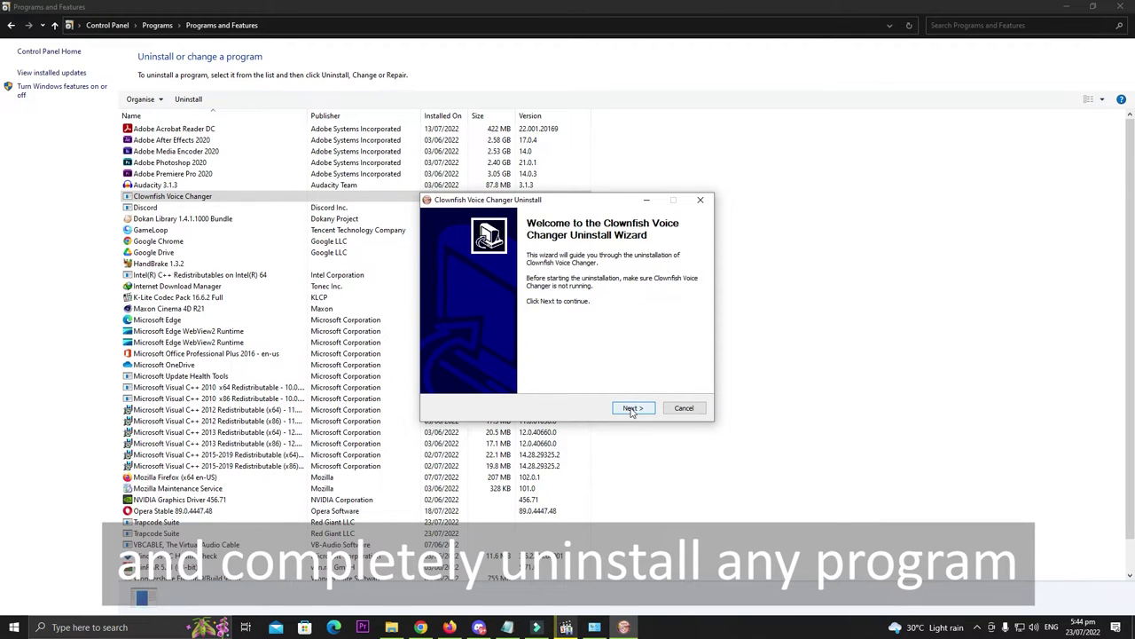
click(631, 409)
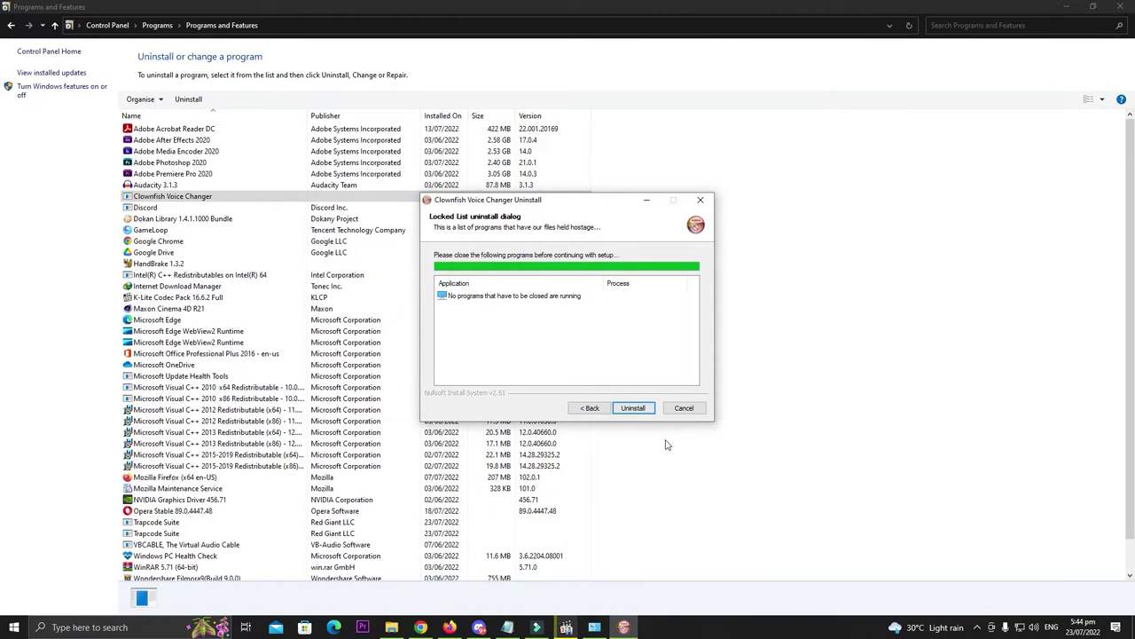
click(642, 411)
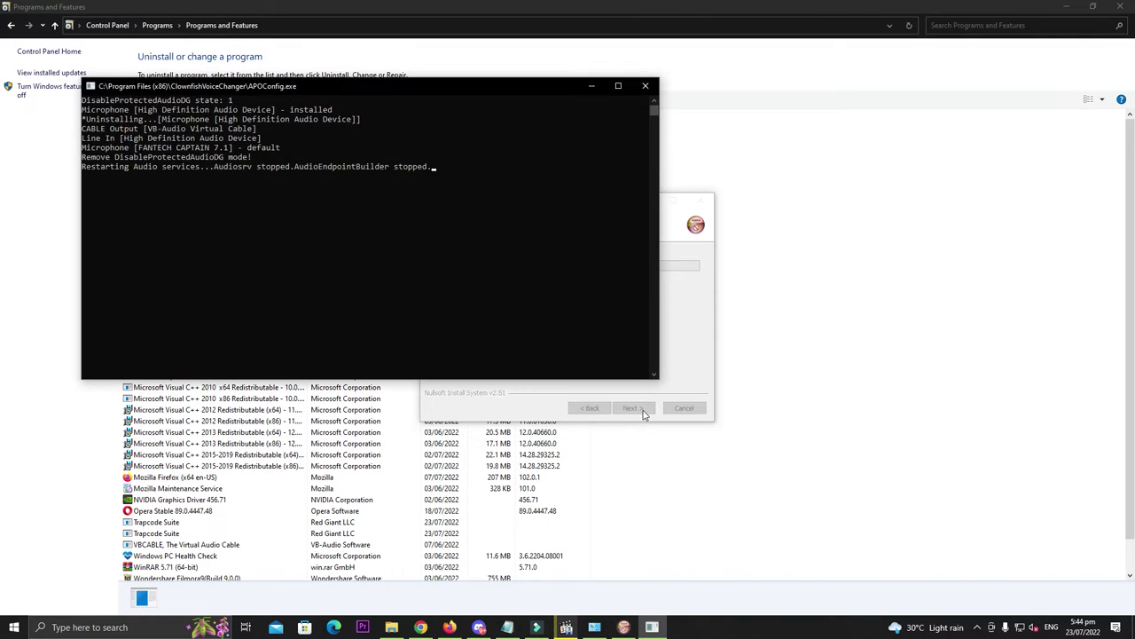
click(643, 411)
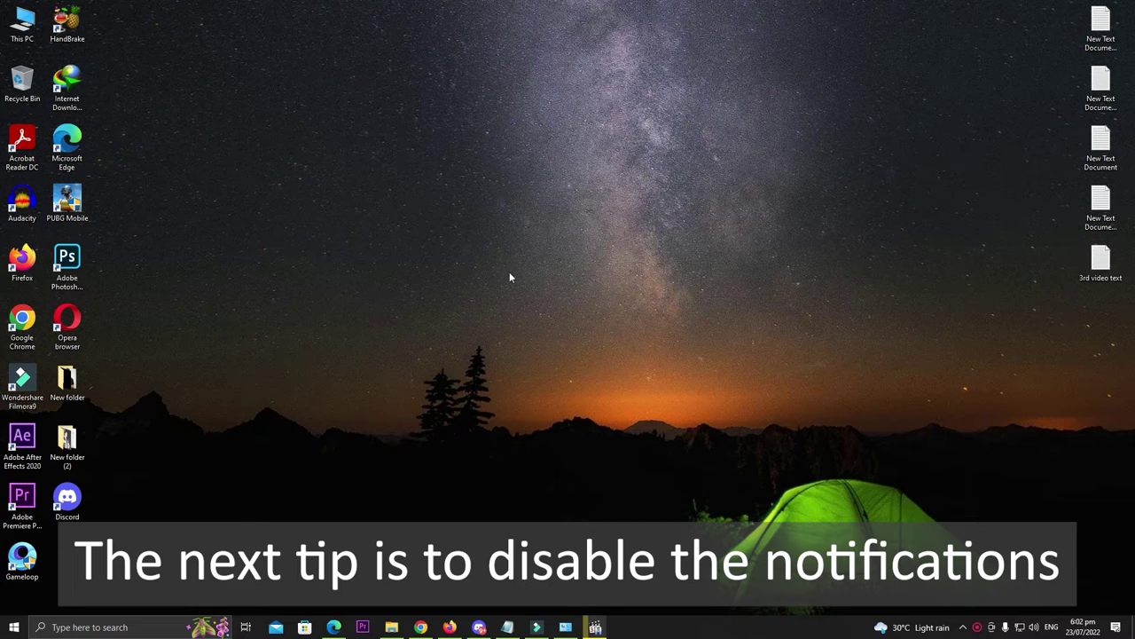
Step: Search Windows for notification settings and open Notifications and actions settings
click(153, 625)
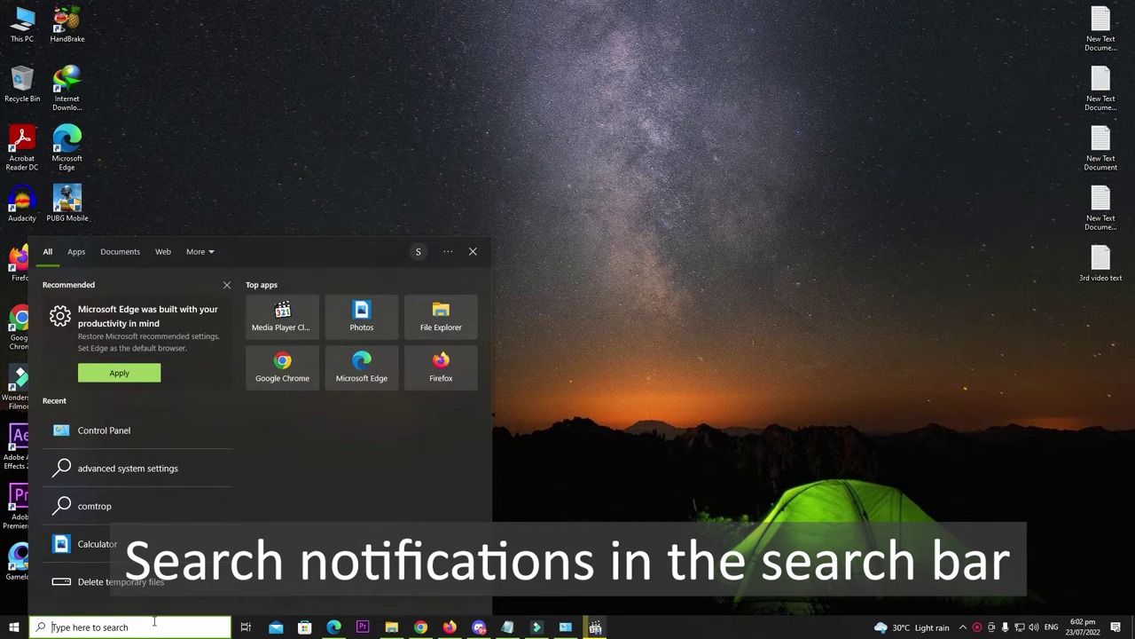
text(not)
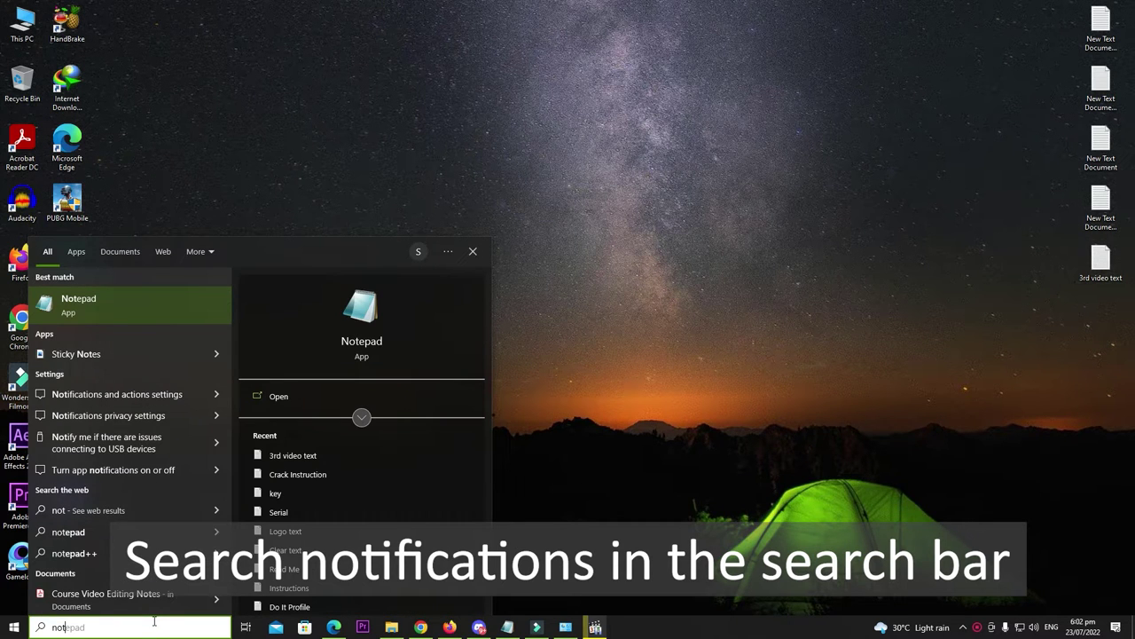
text(ific)
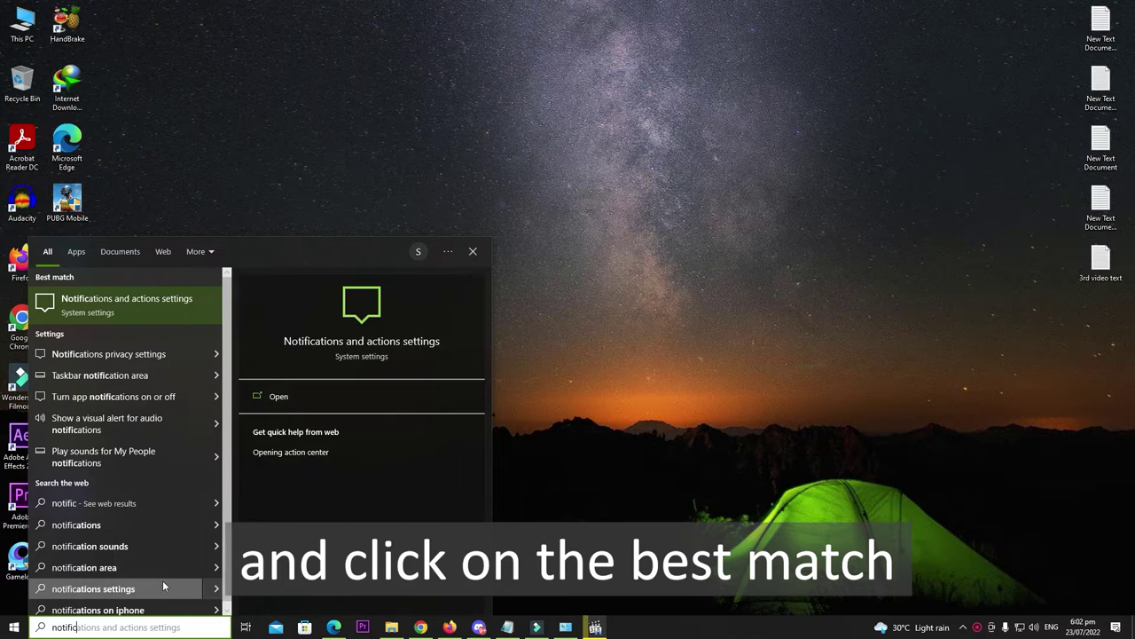
click(99, 299)
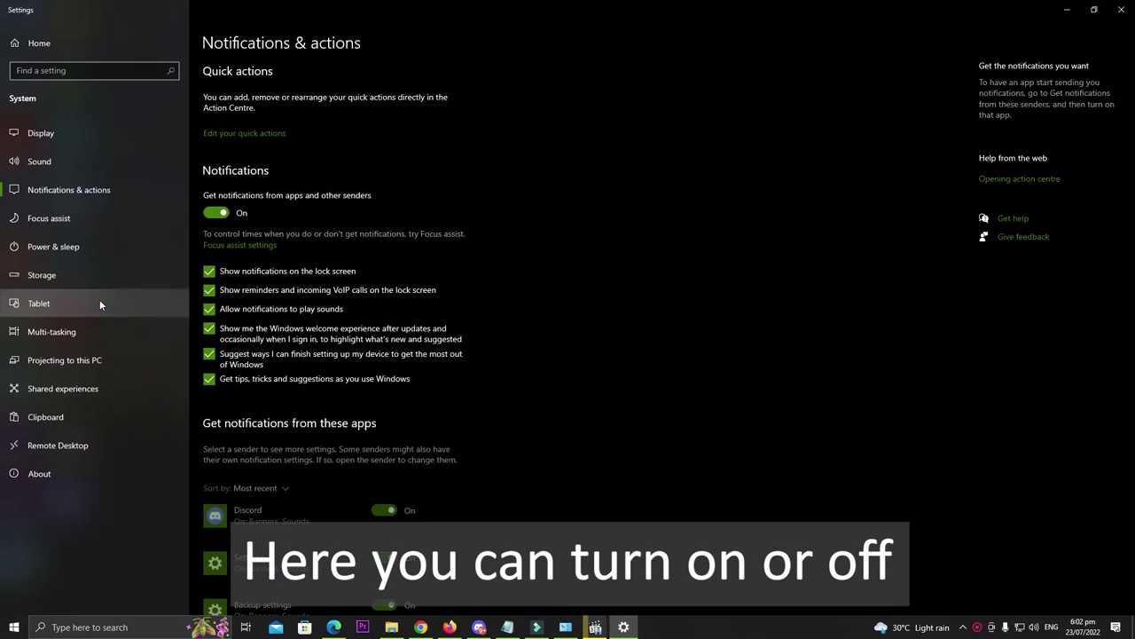
Step: Turn off notifications from Skype and Microsoft Store in the list of app senders
scroll(574, 332, down, 5)
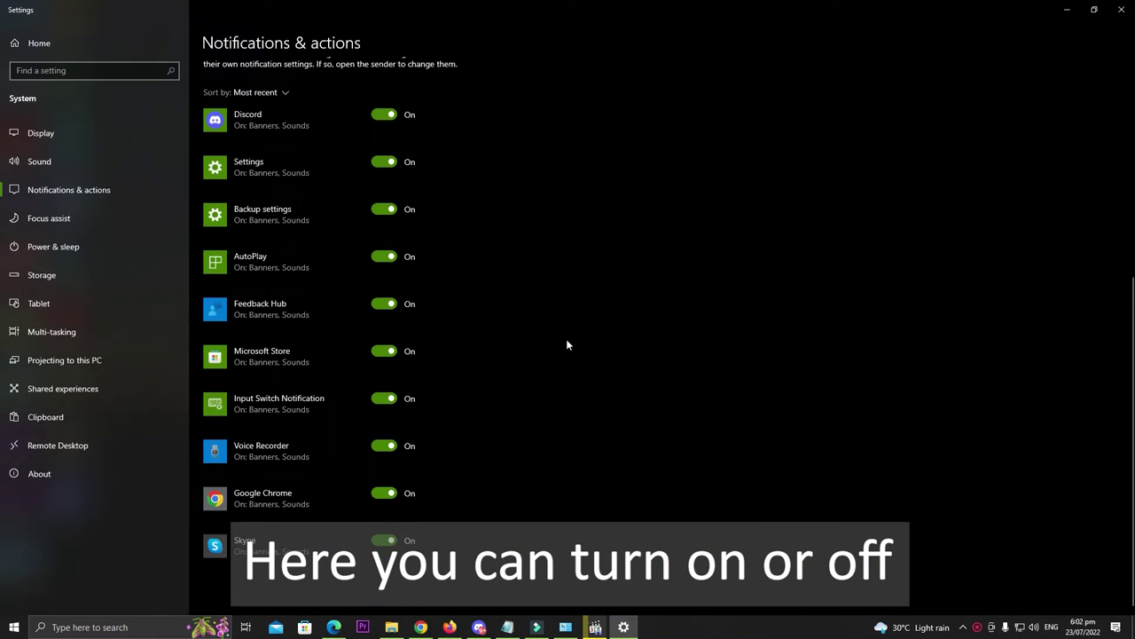
scroll(524, 390, up, 2)
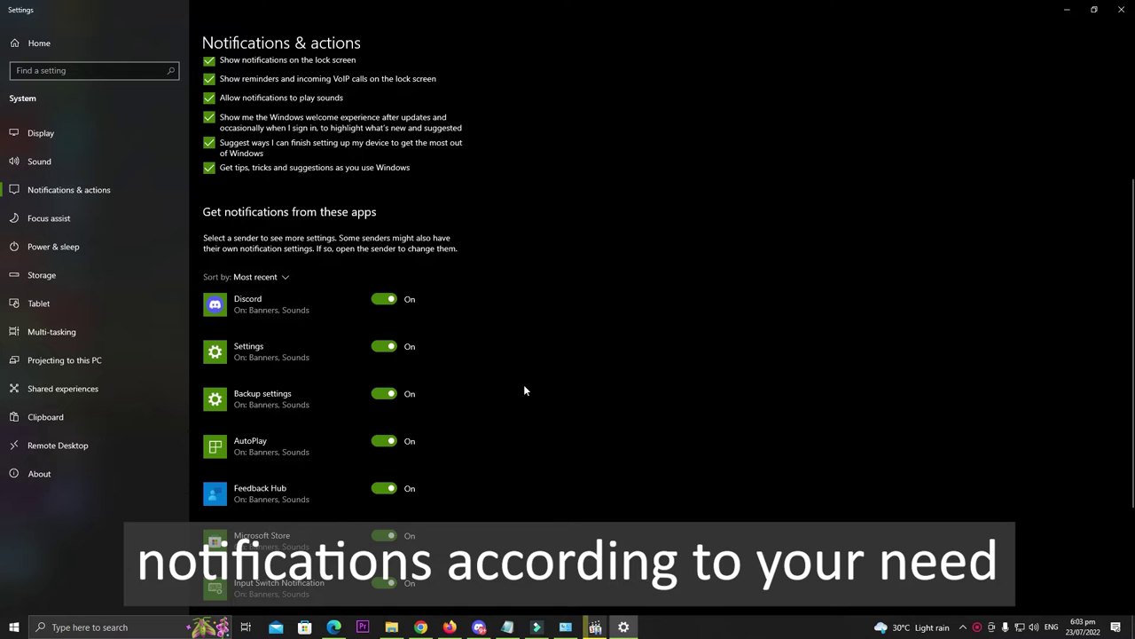
scroll(524, 390, down, 2)
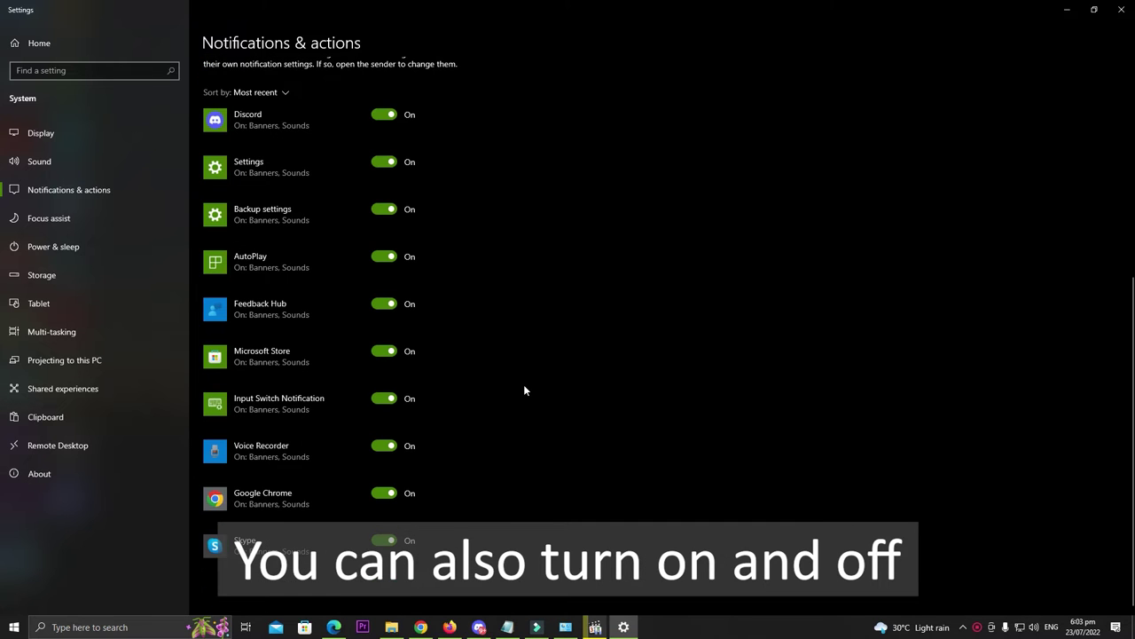
click(384, 540)
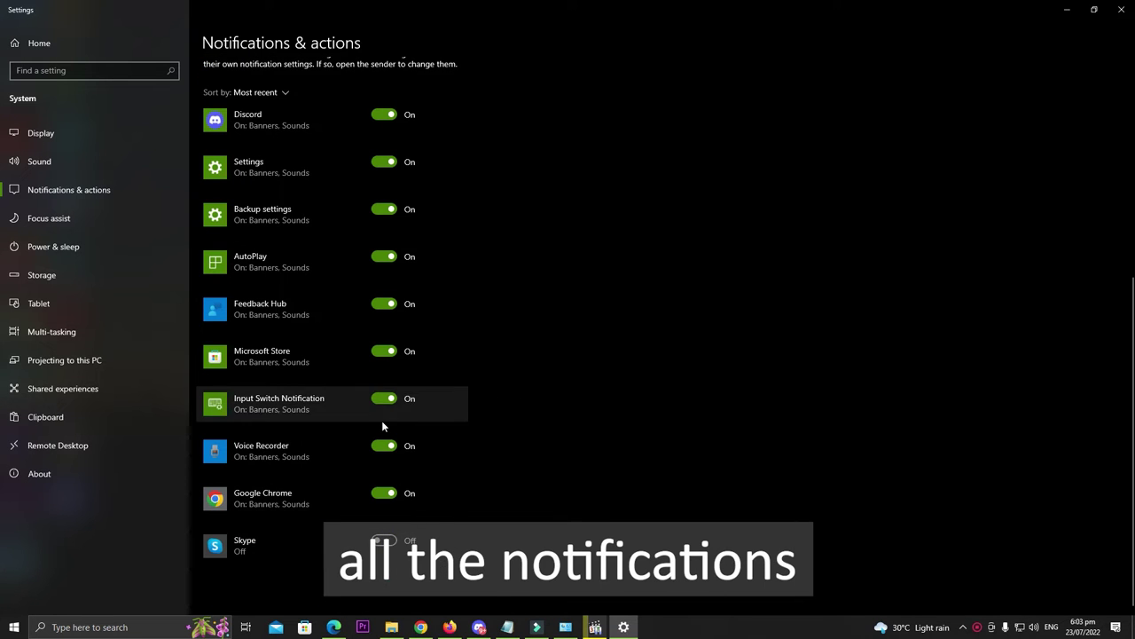
click(384, 351)
Step: Turn off notifications from all apps and other senders at once, and turn them back on
scroll(453, 416, up, 4)
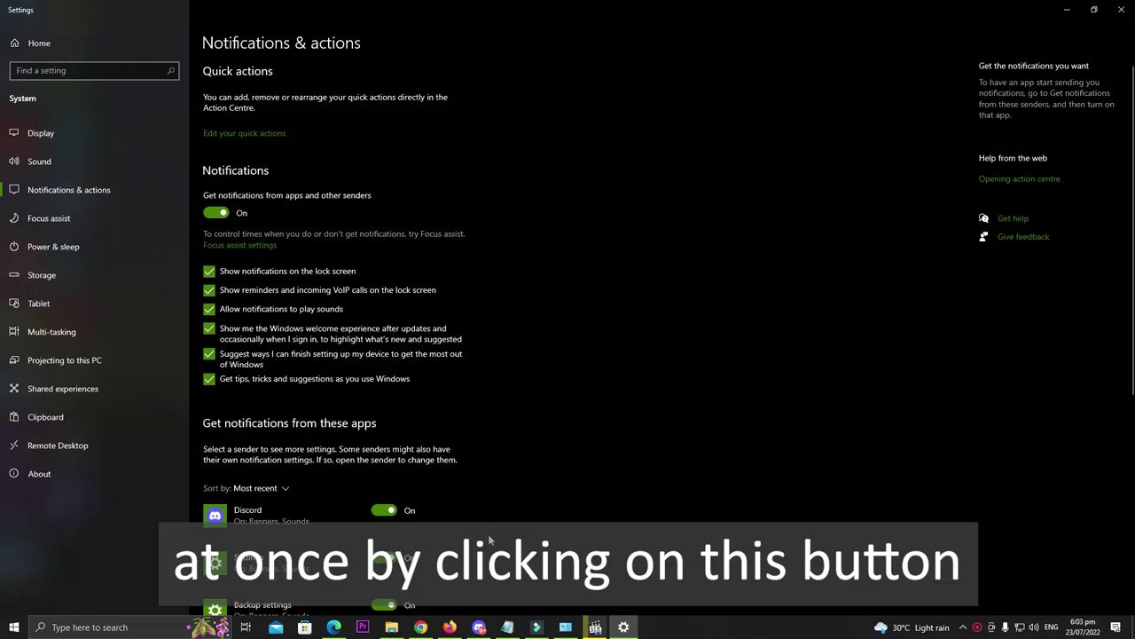
click(218, 213)
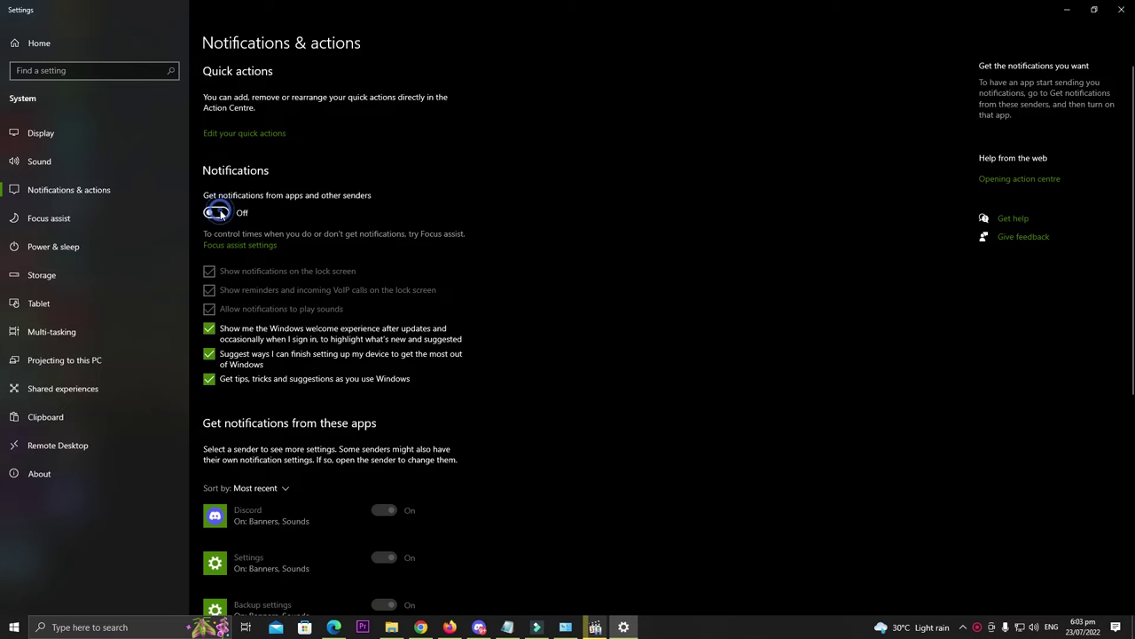
click(221, 213)
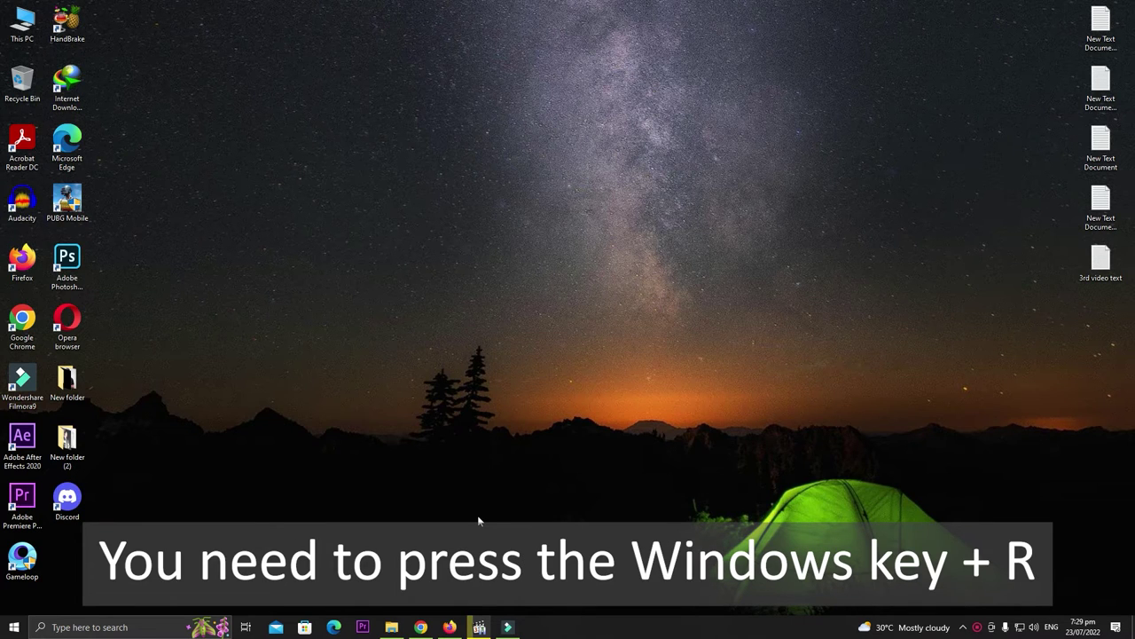
Step: Open the Windows Temp folder by running temp, and grant permanent access to the folder
key(super+r)
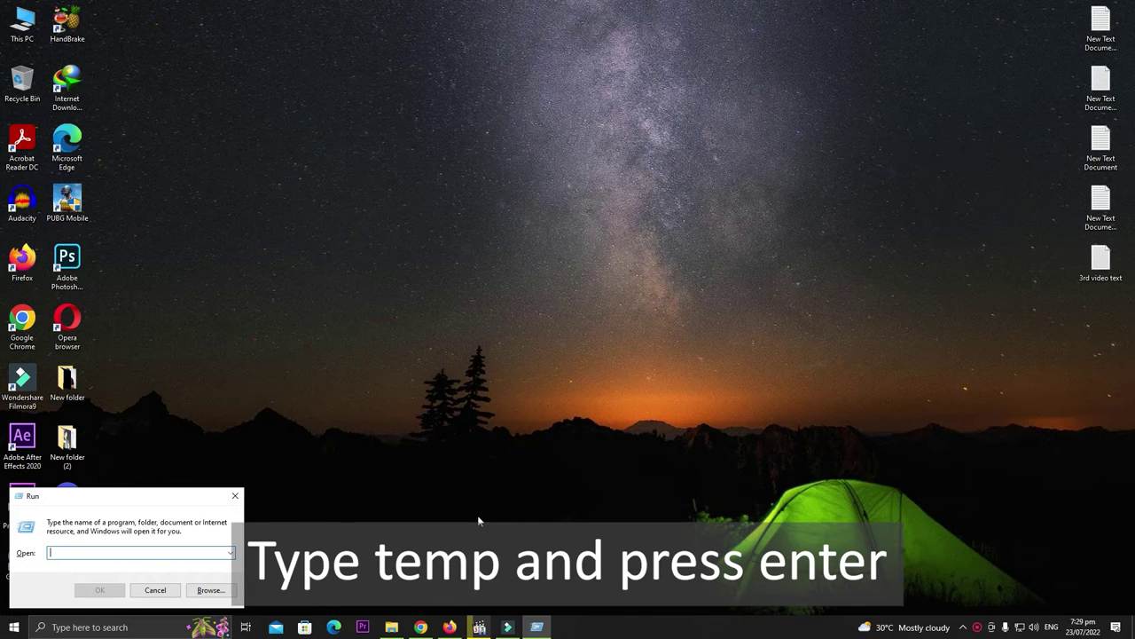
text(temp)
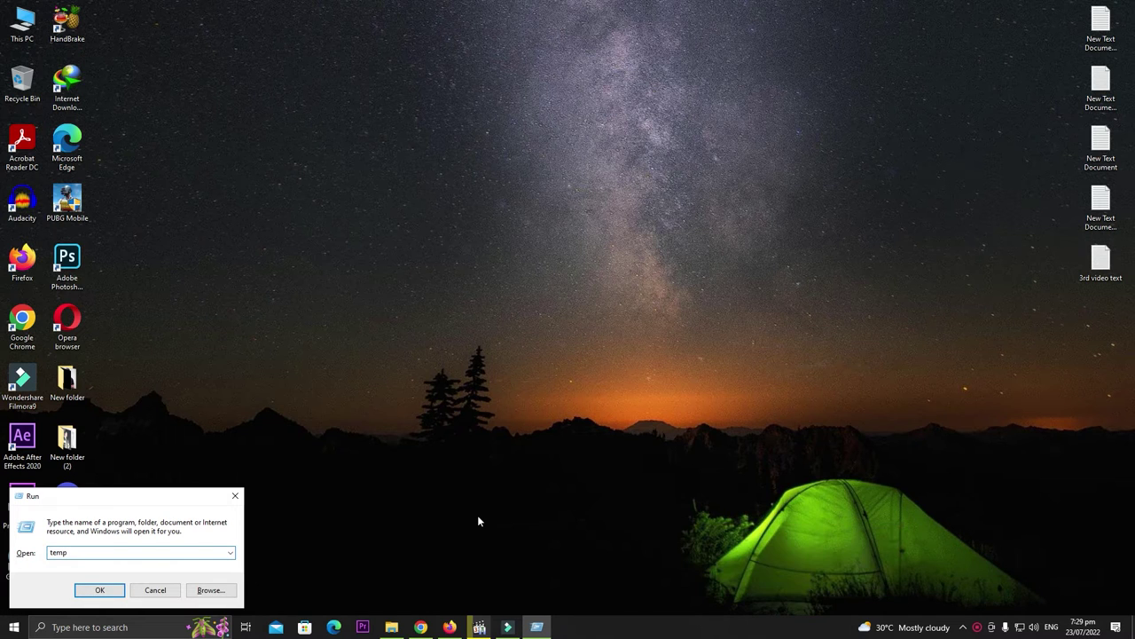
key(Return)
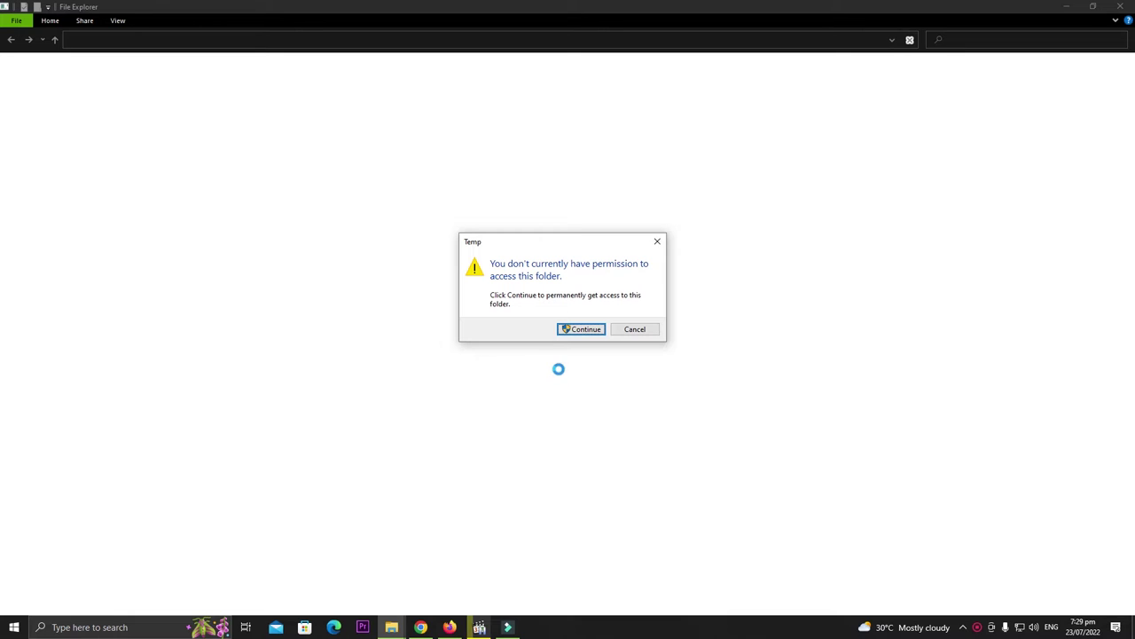
click(584, 335)
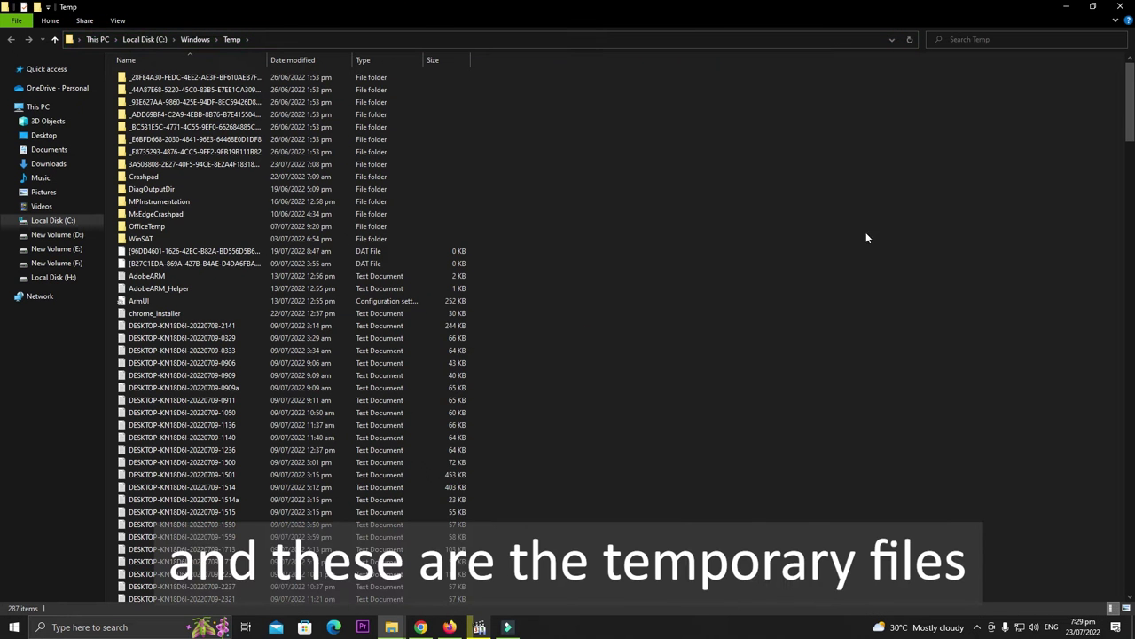
Step: Delete all files and folders in the Windows Temp folder, granting administrator permission for all current items
drag(1129, 98, 1131, 575)
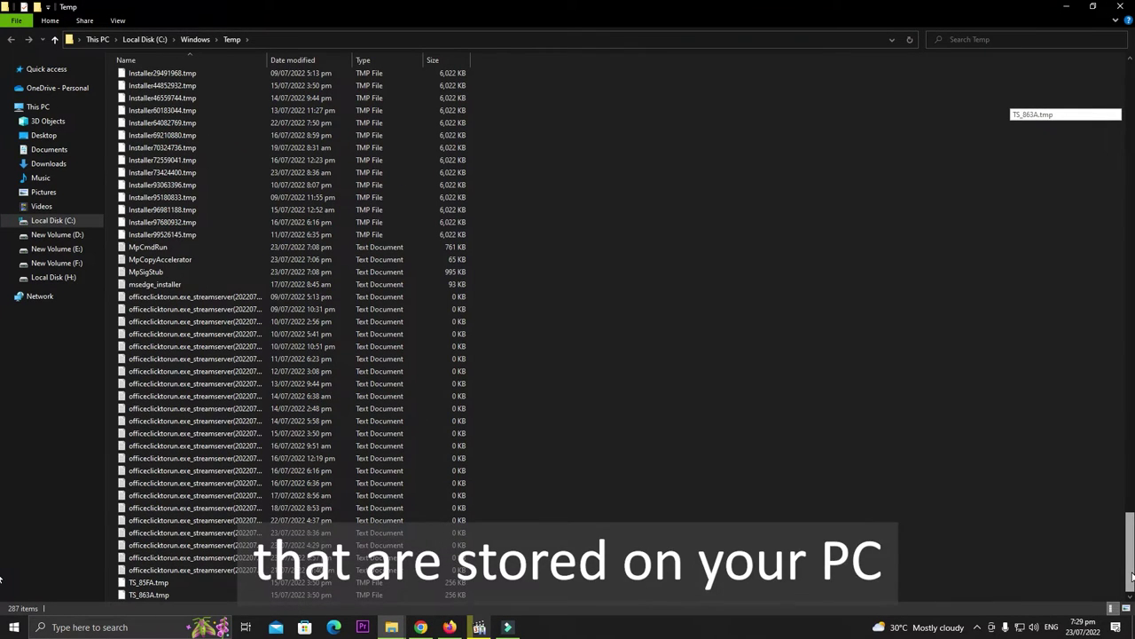
click(678, 420)
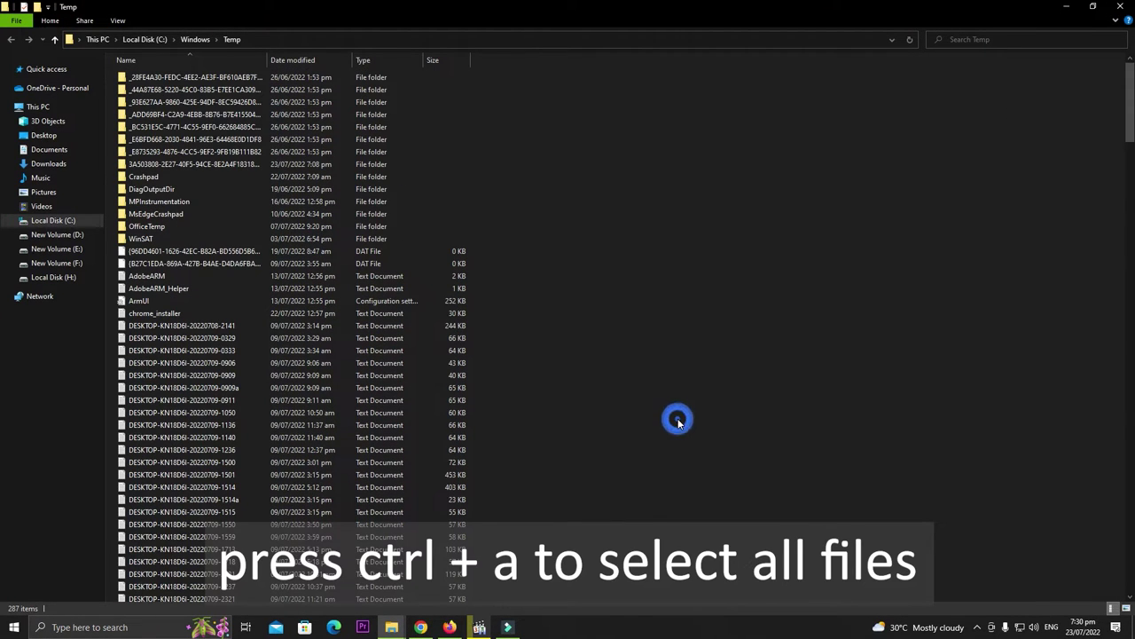
key(ctrl+a)
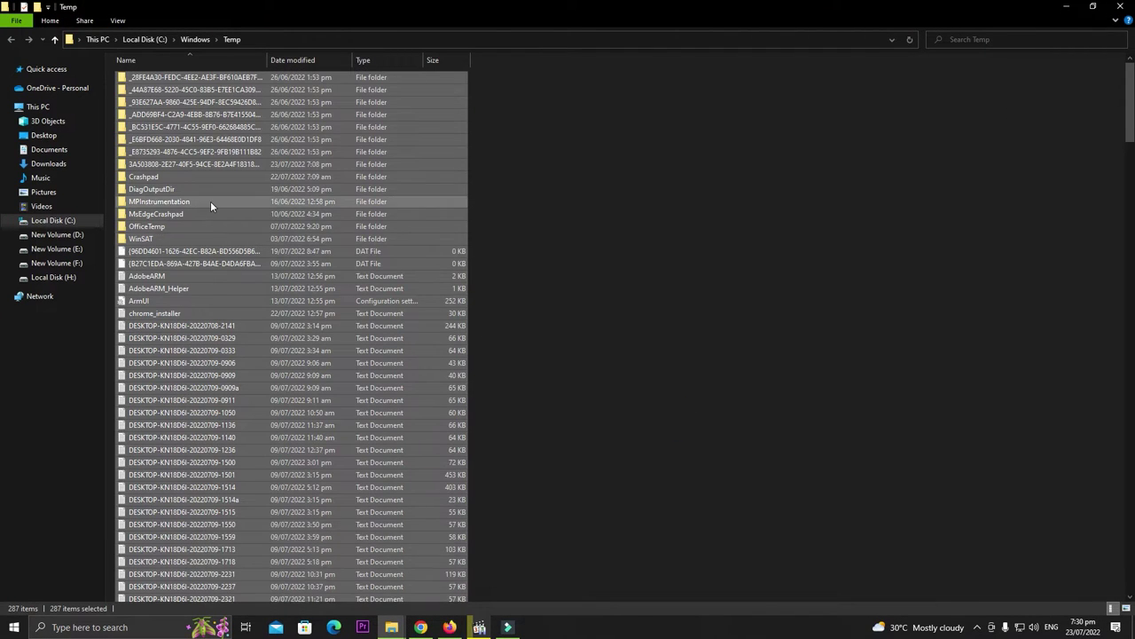
right_click(210, 200)
click(167, 361)
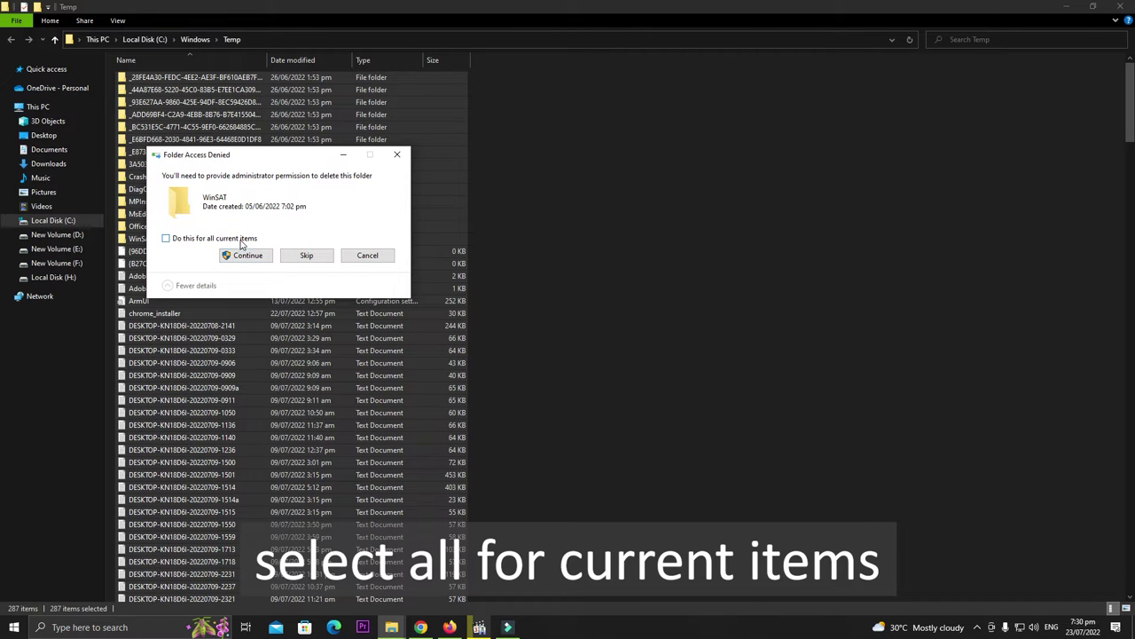
click(207, 242)
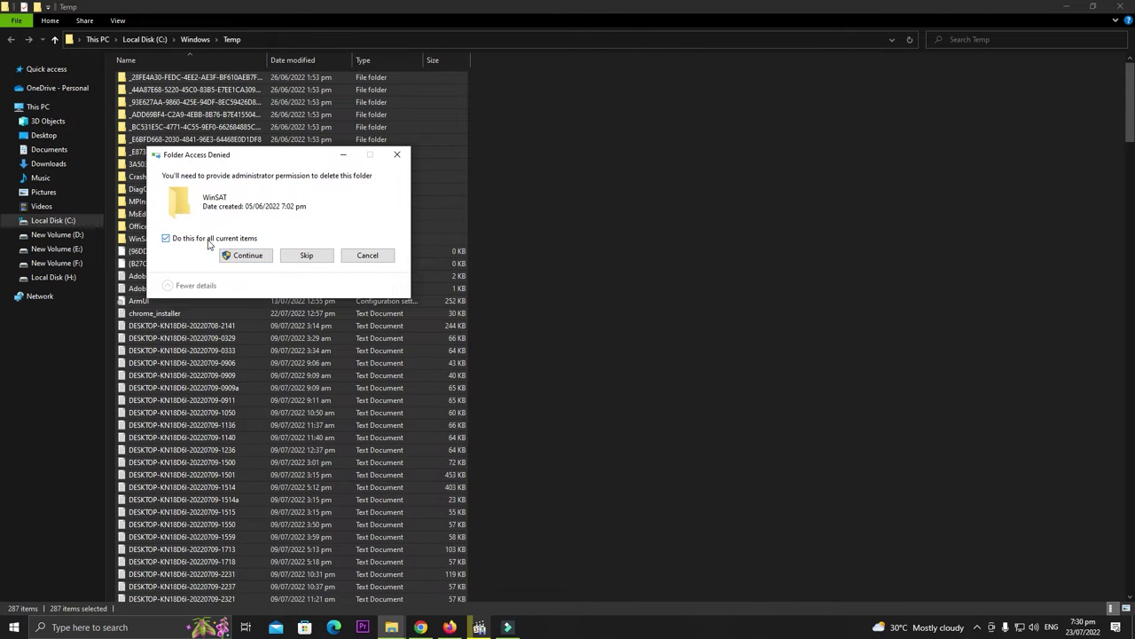
click(247, 256)
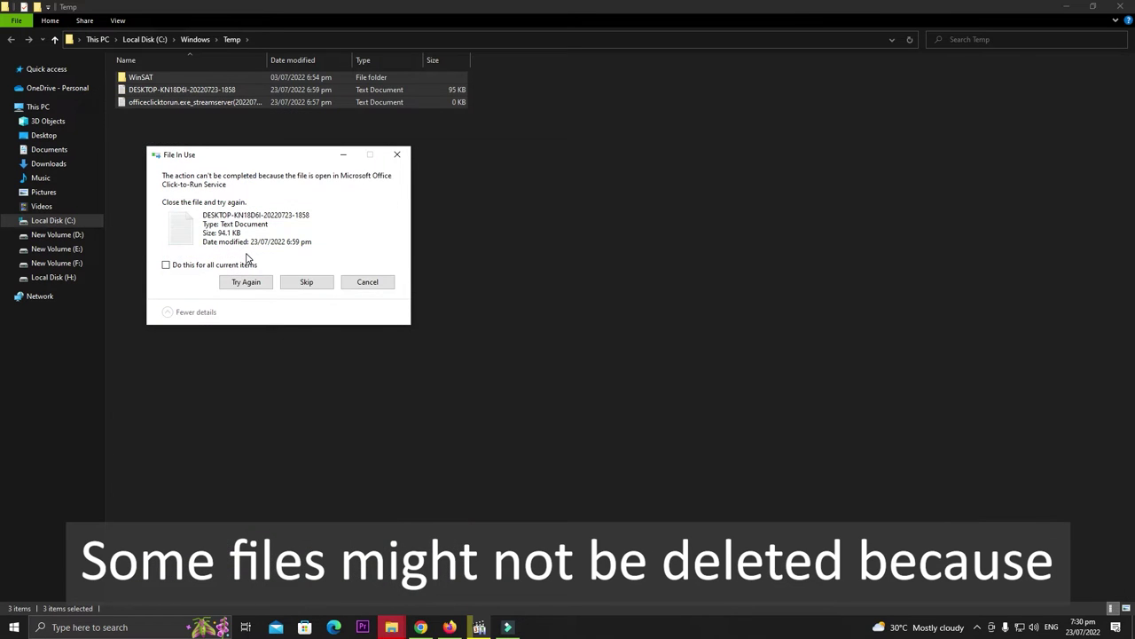
Step: Retry deleting the temporary file that is in use, and skip the items that are still open
click(252, 285)
click(302, 284)
click(299, 284)
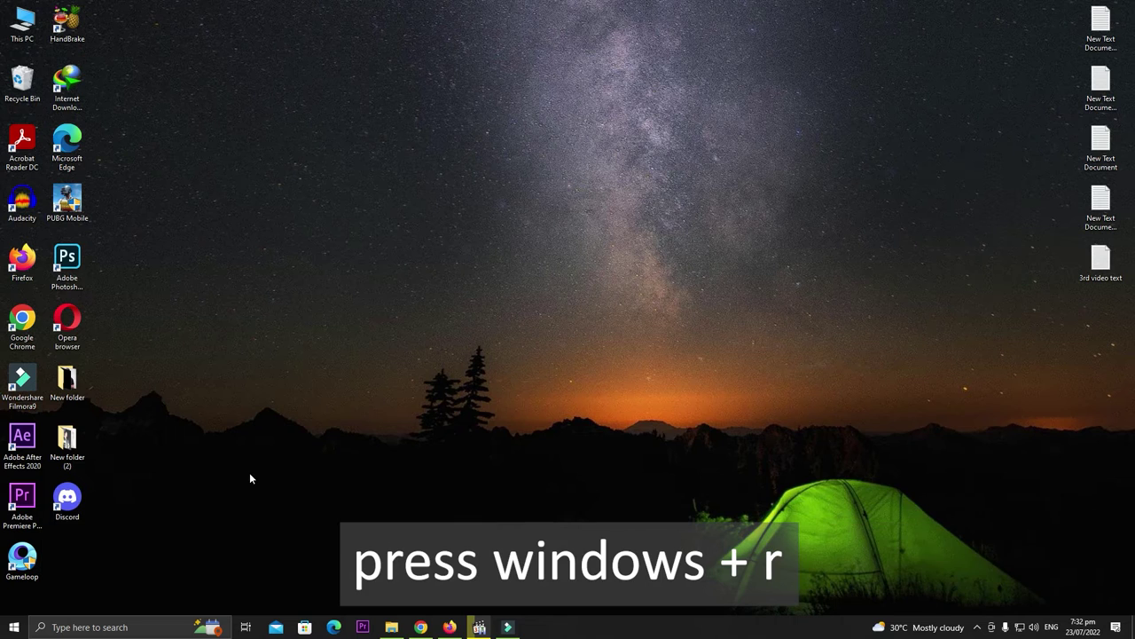
Step: Open the user account's local Temp folder by running %temp%
key(super+r)
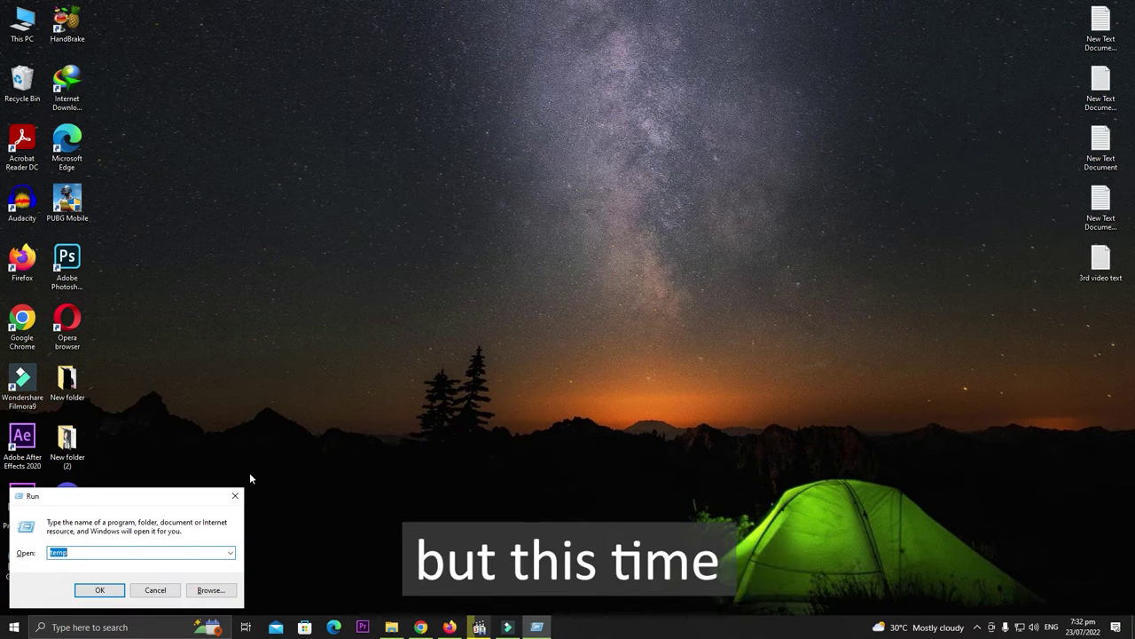
text(%)
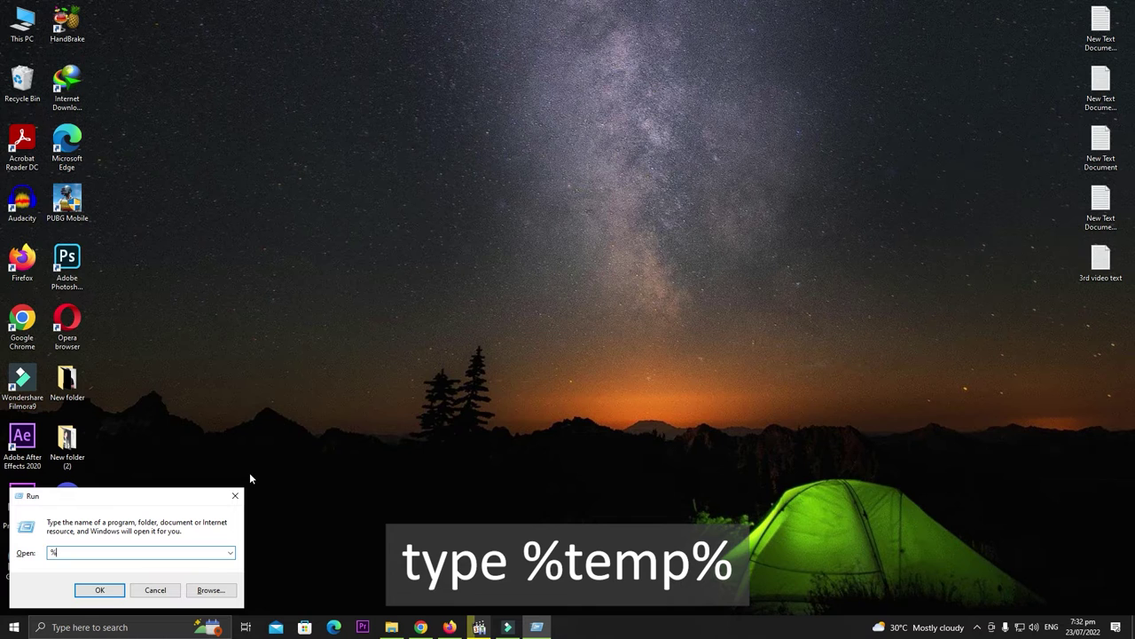
text(temp%)
key(Return)
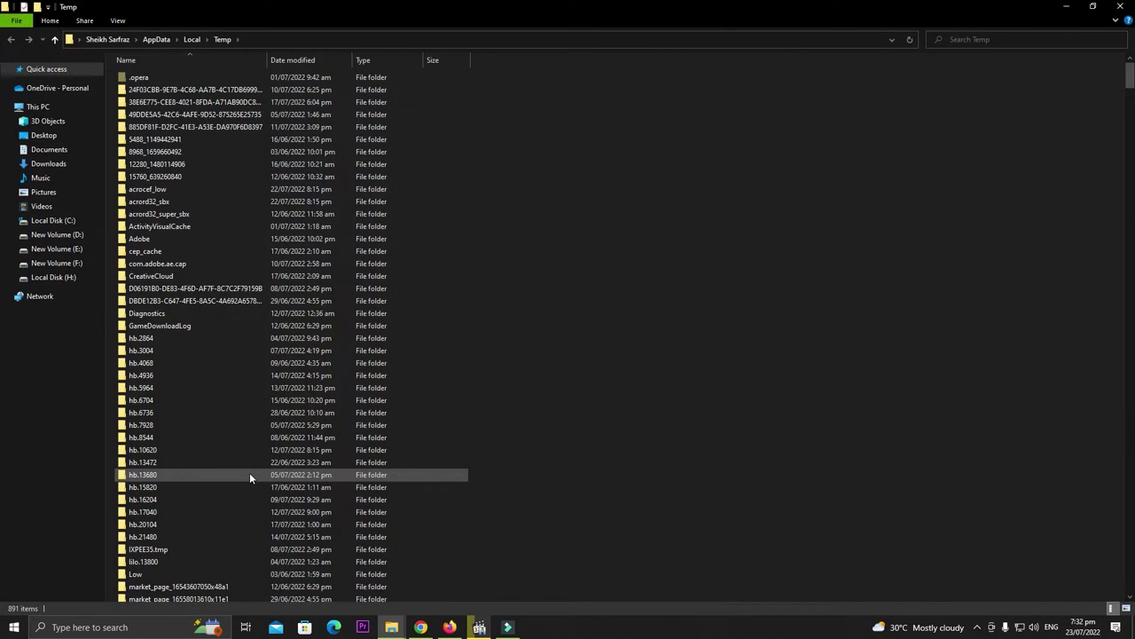
Step: Check the total size of all items in the local Temp folder, and check the free space on the C drive
scroll(552, 289, down, 15)
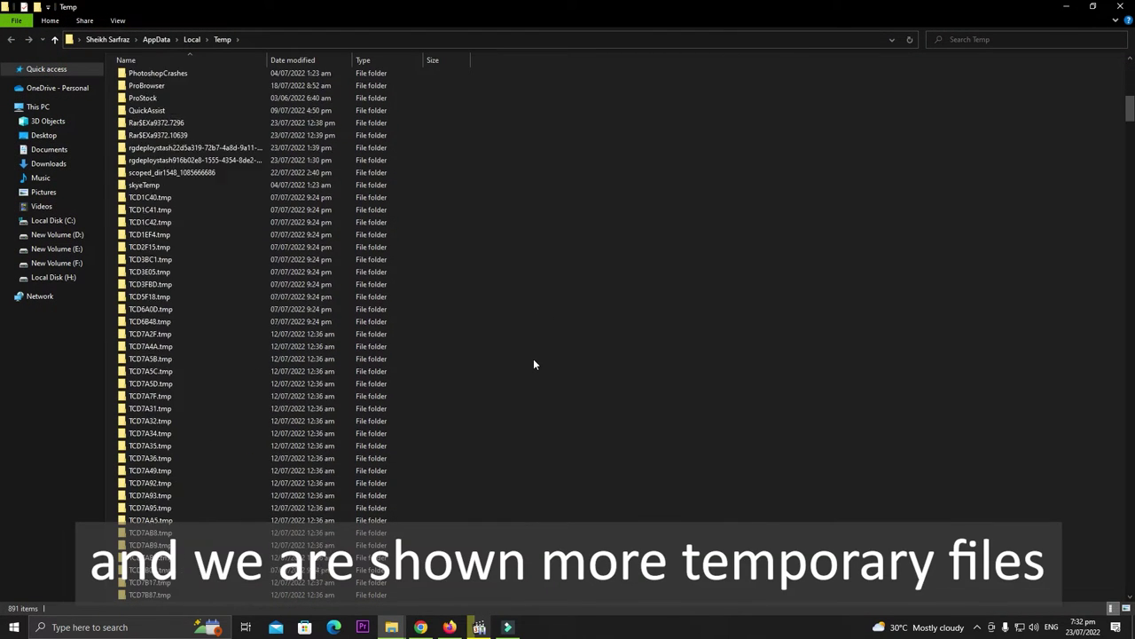
scroll(534, 364, down, 8)
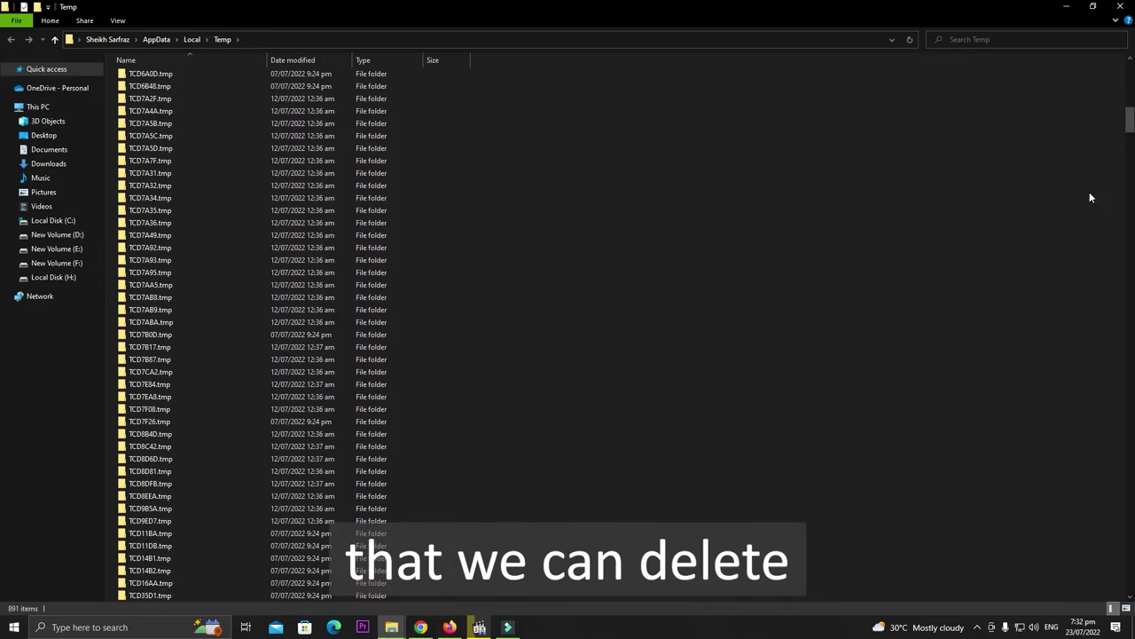
drag(1129, 117, 571, 329)
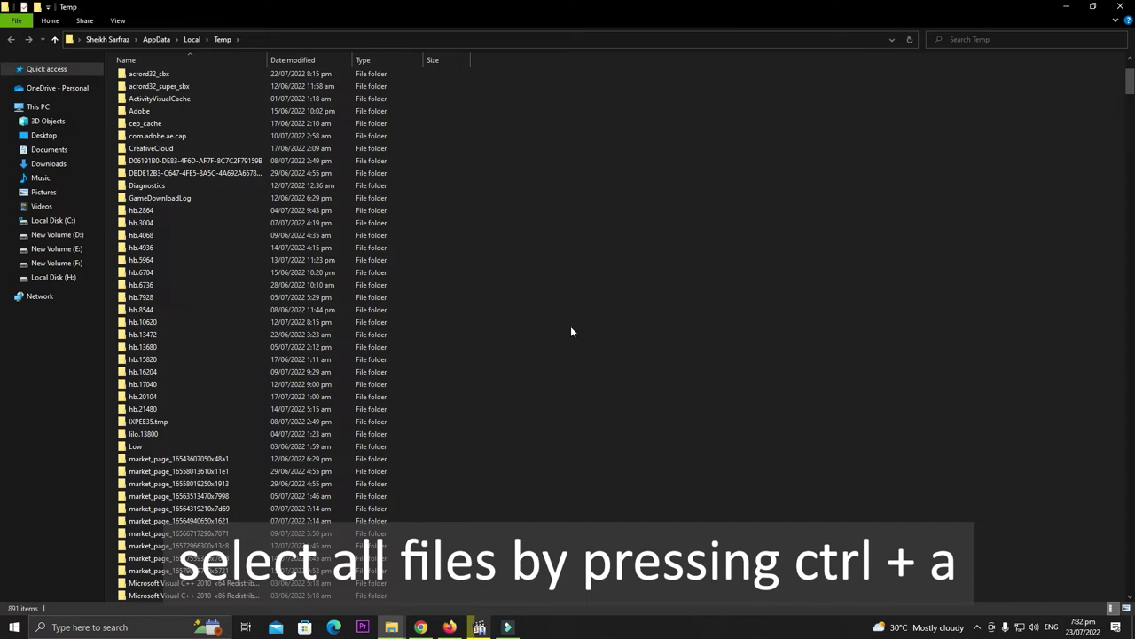
key(ctrl+a)
right_click(161, 390)
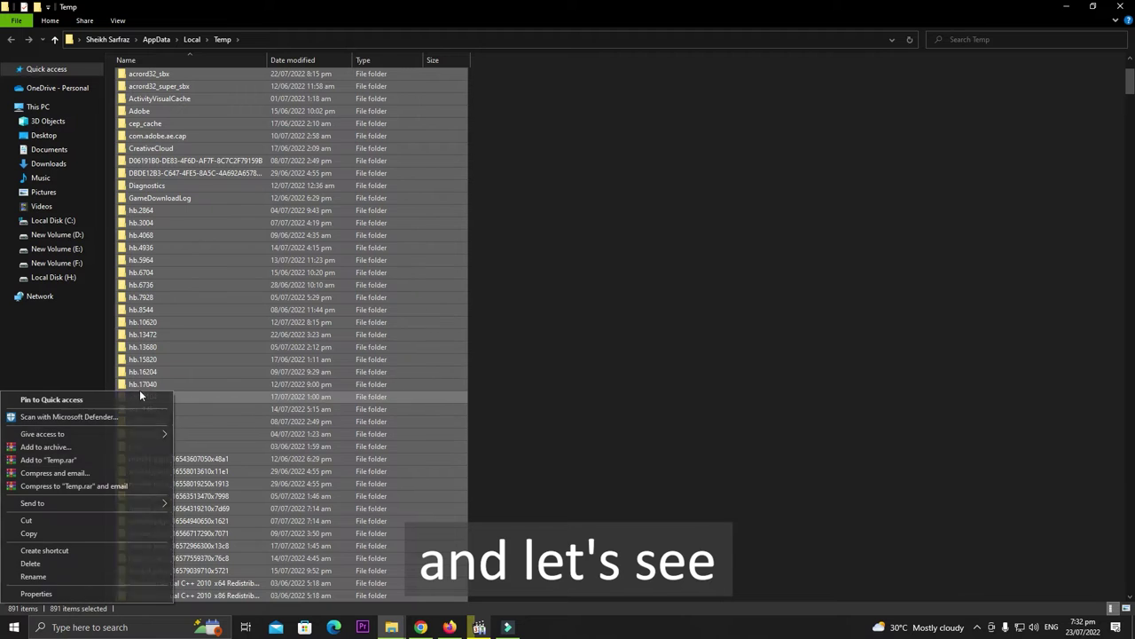
click(53, 593)
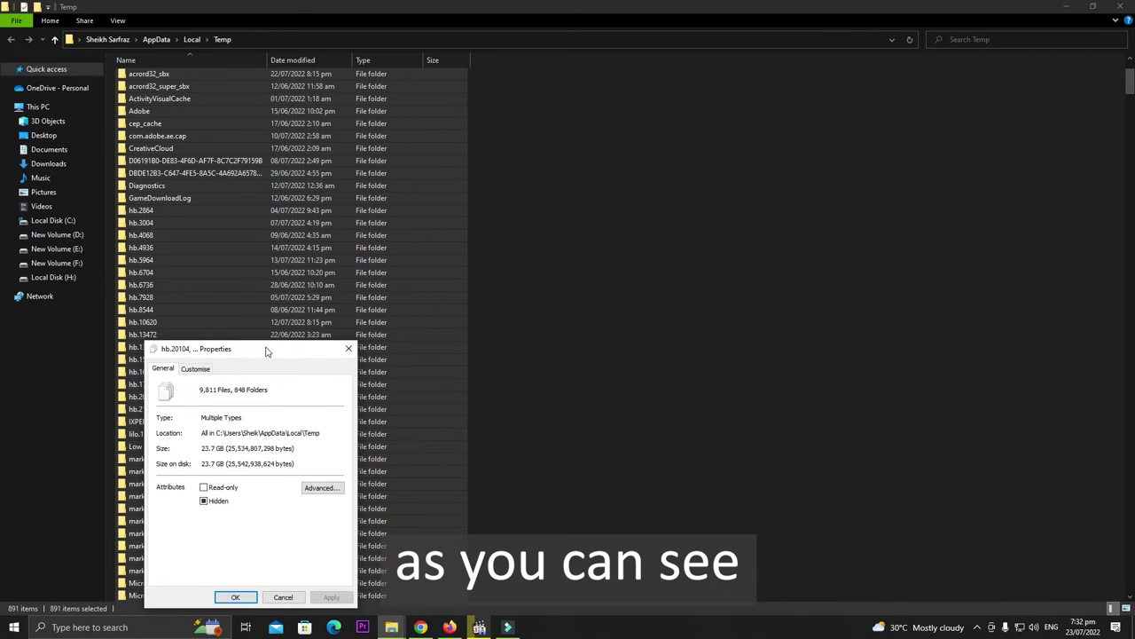
drag(265, 352, 495, 229)
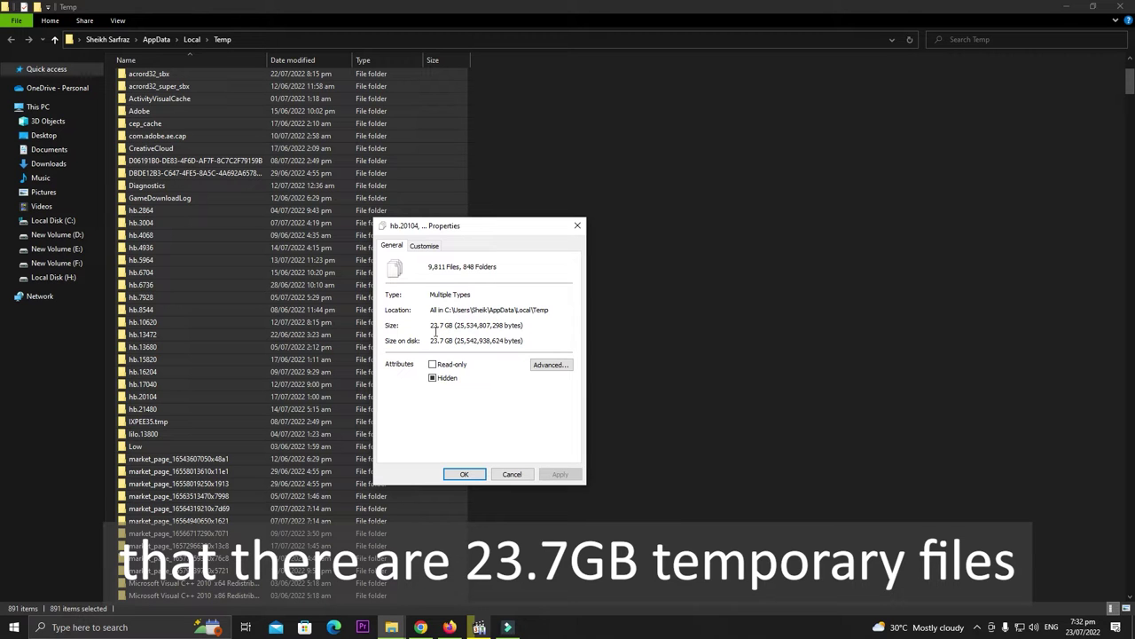
click(464, 473)
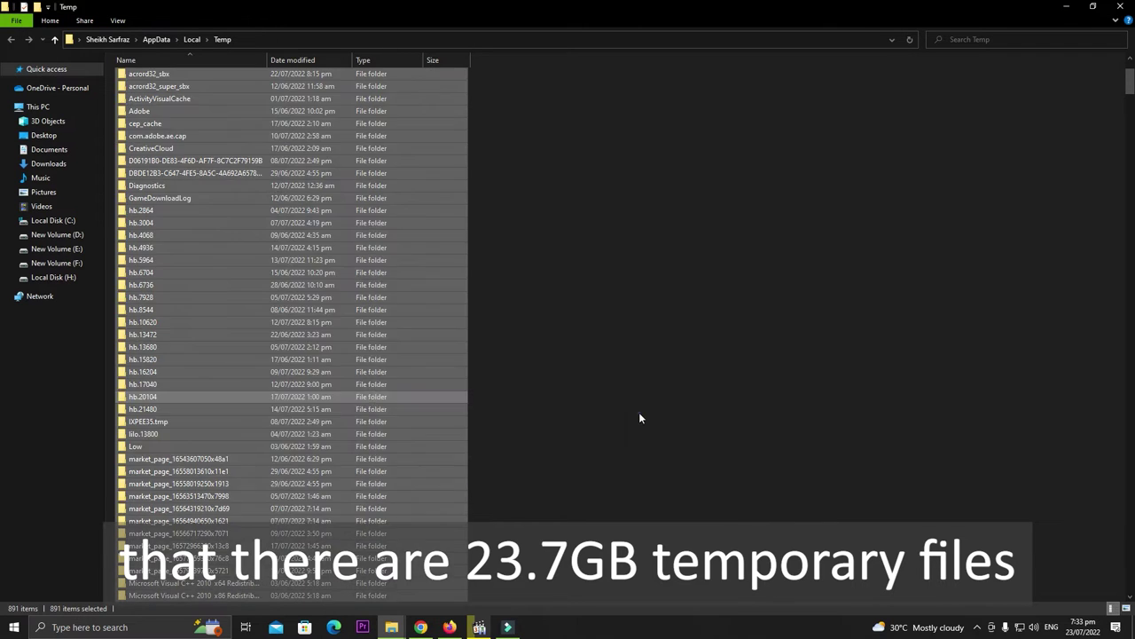
click(638, 411)
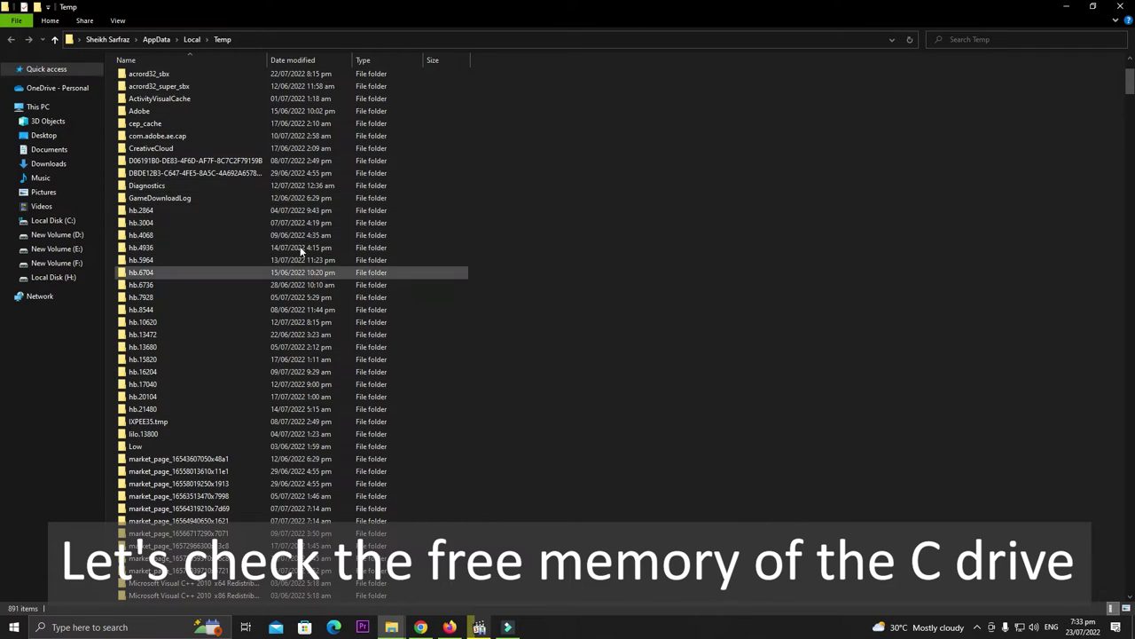
click(80, 110)
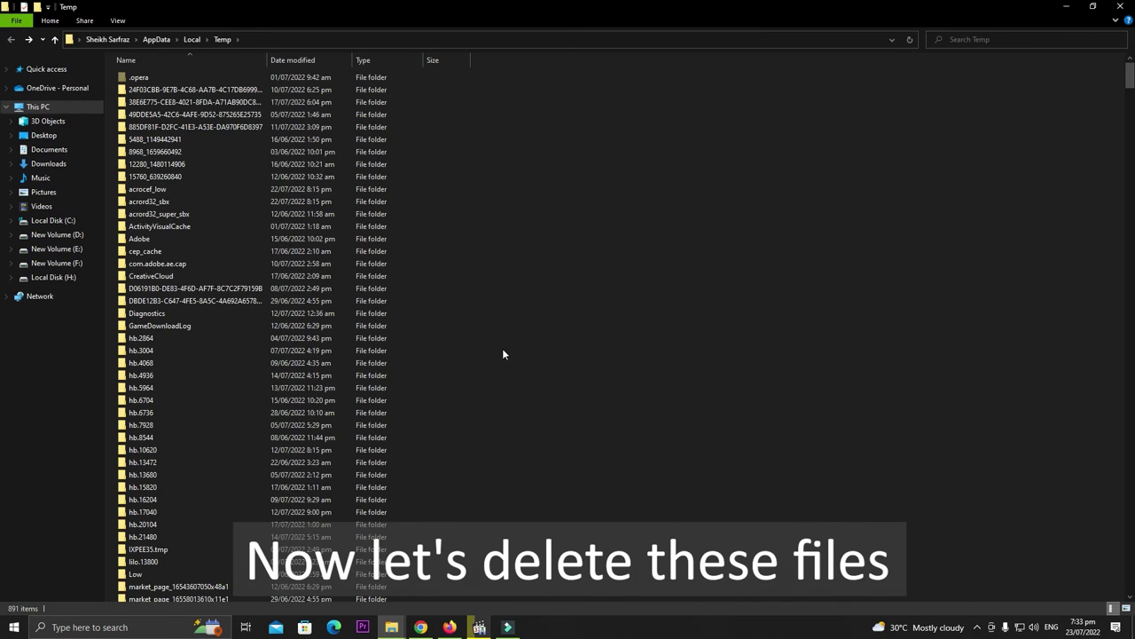
Step: Permanently delete all files and folders in the local Temp folder, granting administrator permission for all current items
click(540, 306)
key(ctrl+a)
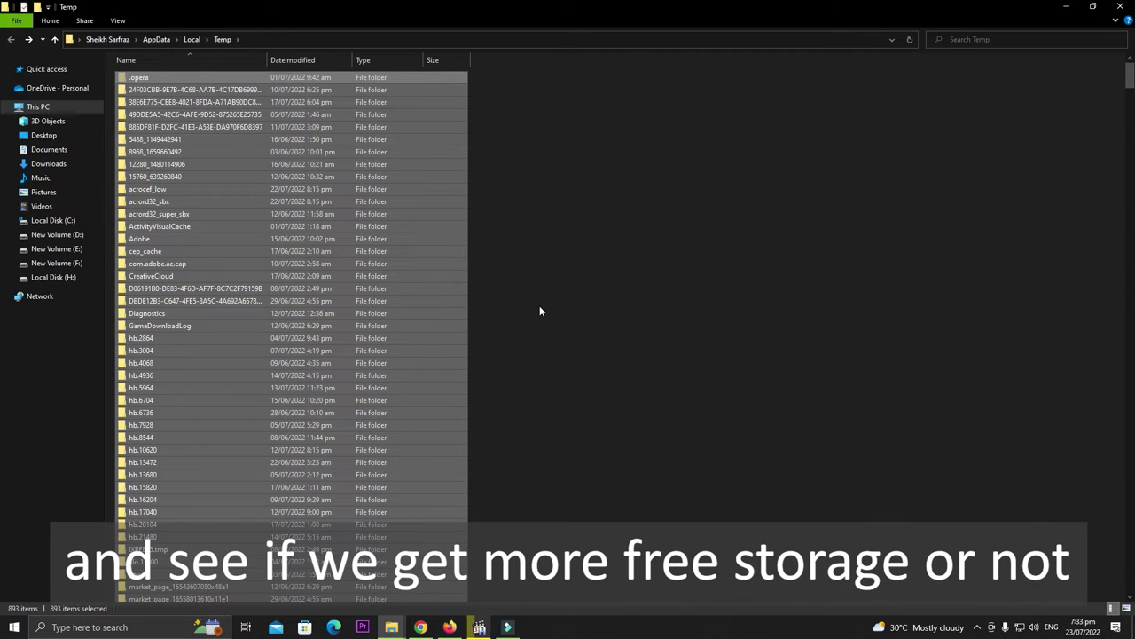
right_click(221, 289)
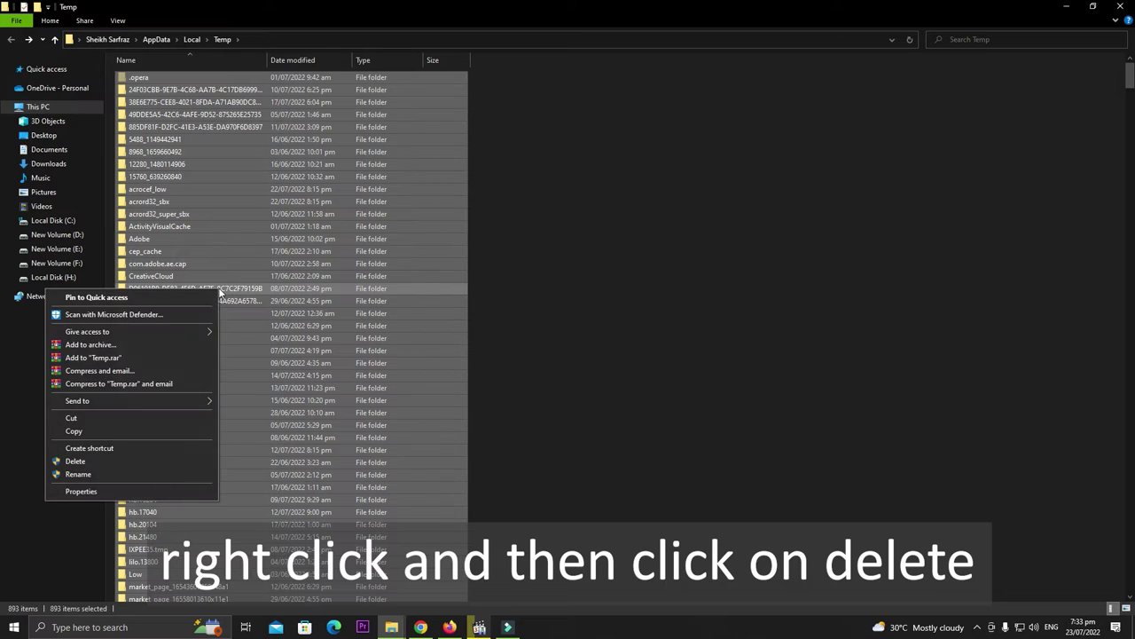
click(179, 461)
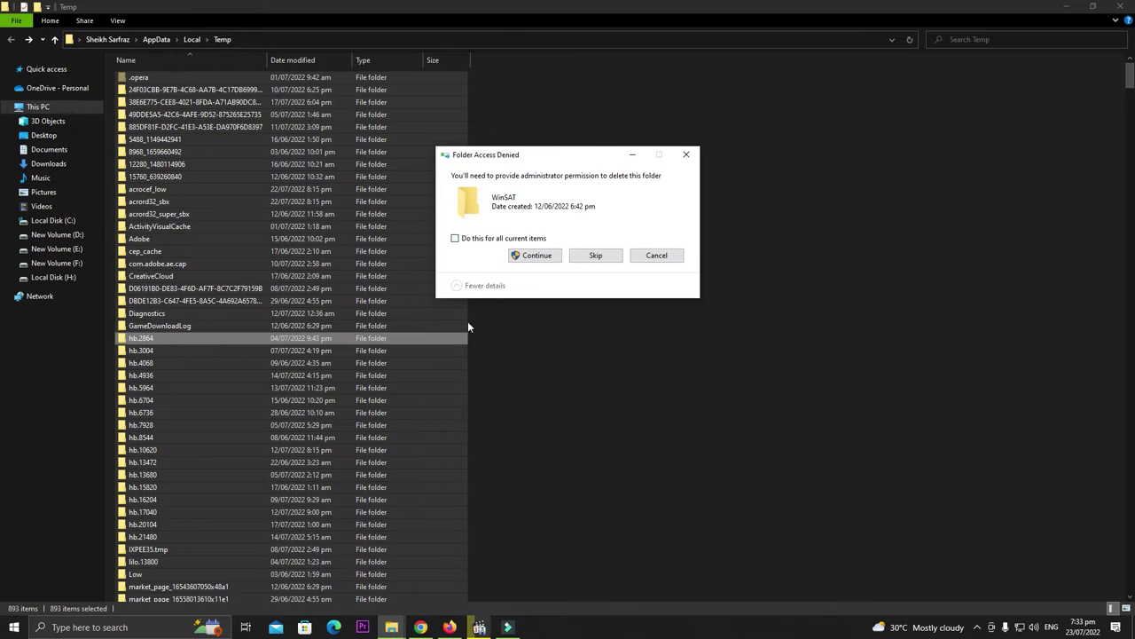
click(456, 238)
click(537, 256)
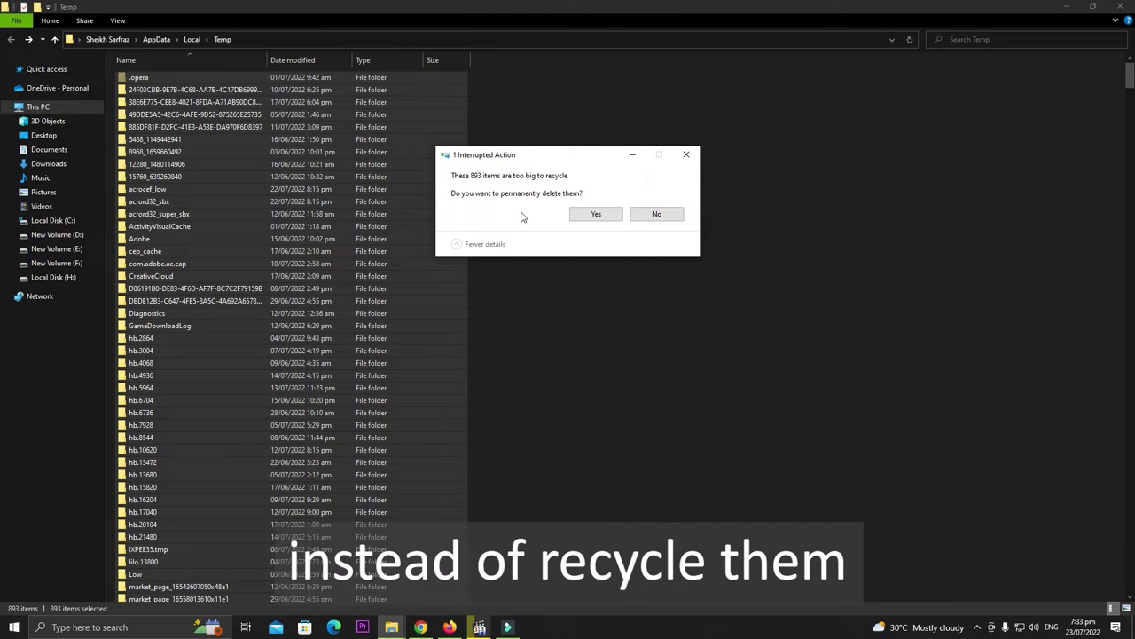
click(579, 216)
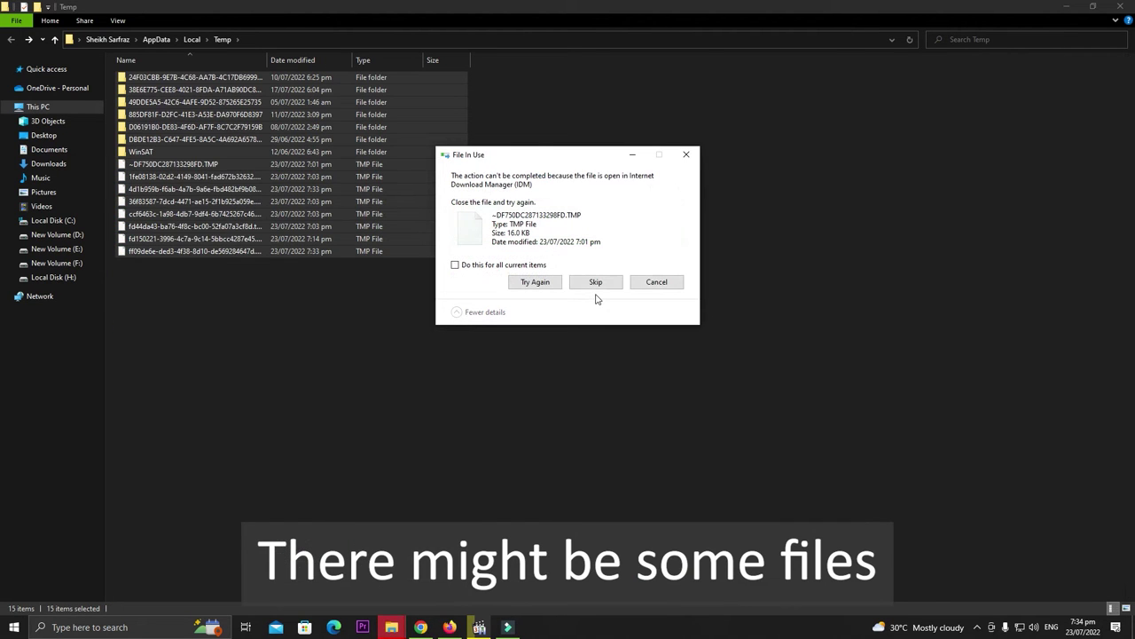
Step: Retry deleting the temporary file that is in use, and skip the items that cannot be deleted
click(540, 287)
click(536, 284)
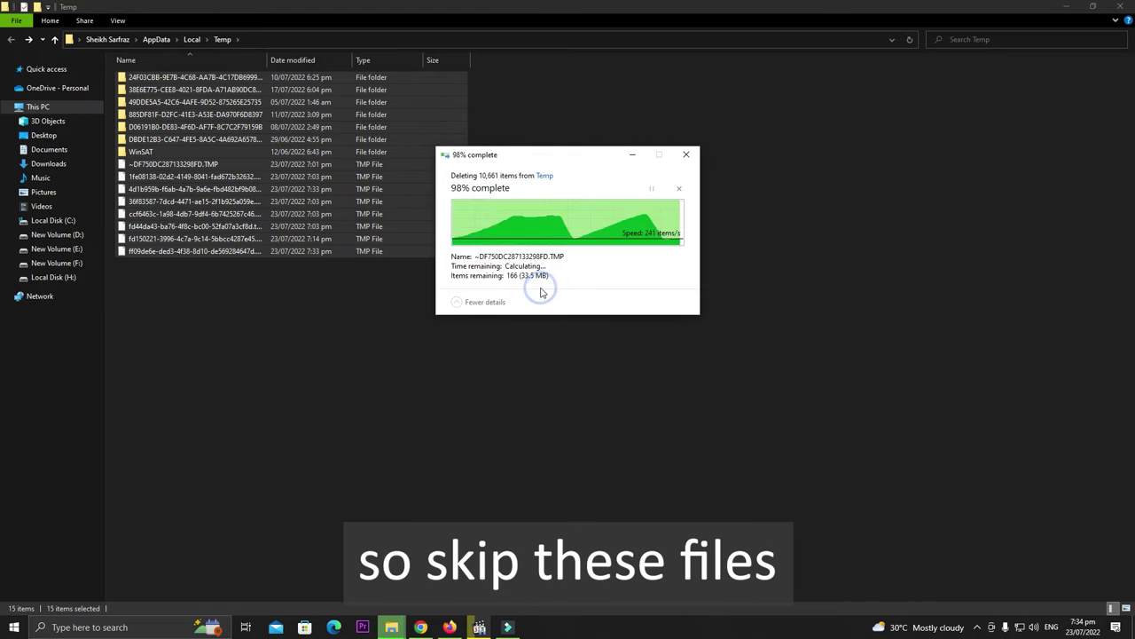
click(533, 282)
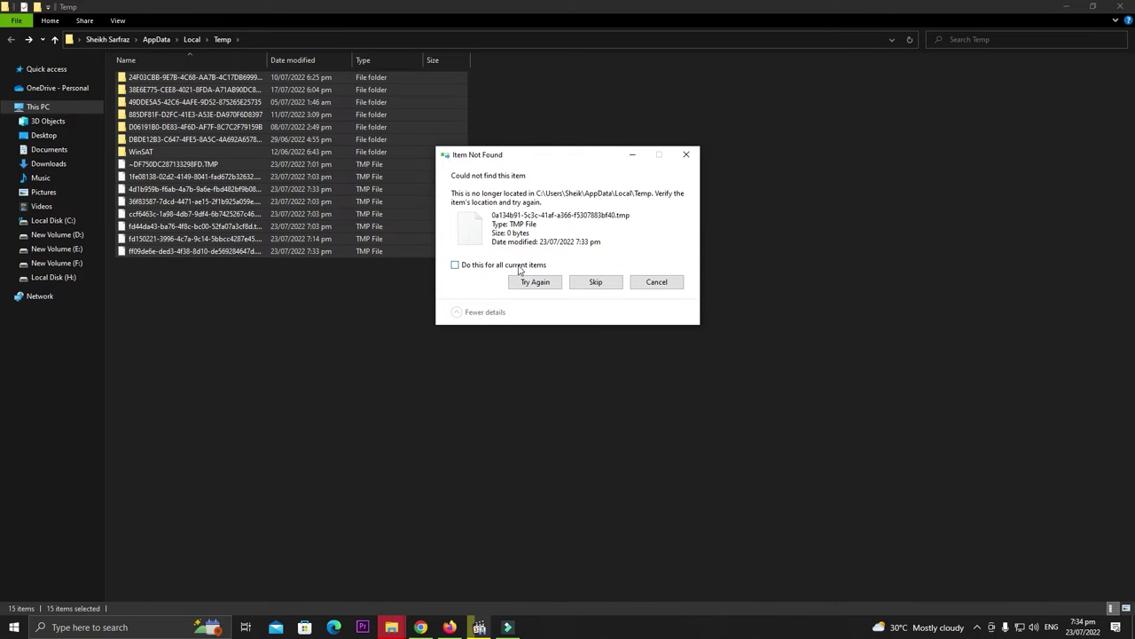
click(596, 283)
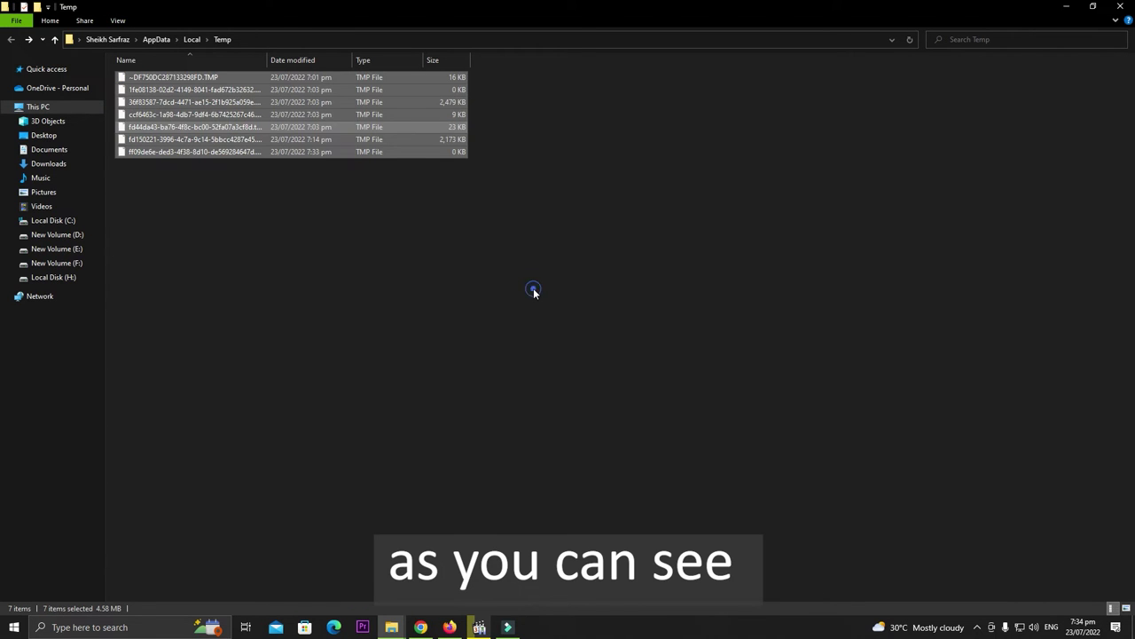
Step: Check the total size of the temporary files left in the local Temp folder
right_click(533, 291)
right_click(560, 259)
click(502, 308)
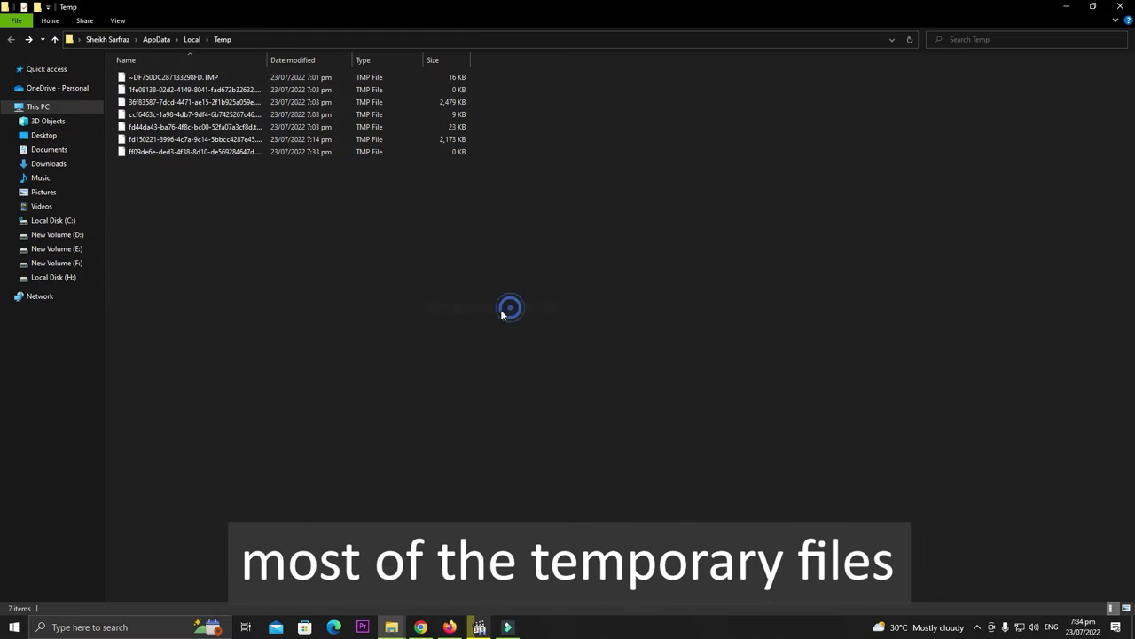
right_click(340, 308)
drag(203, 192, 128, 74)
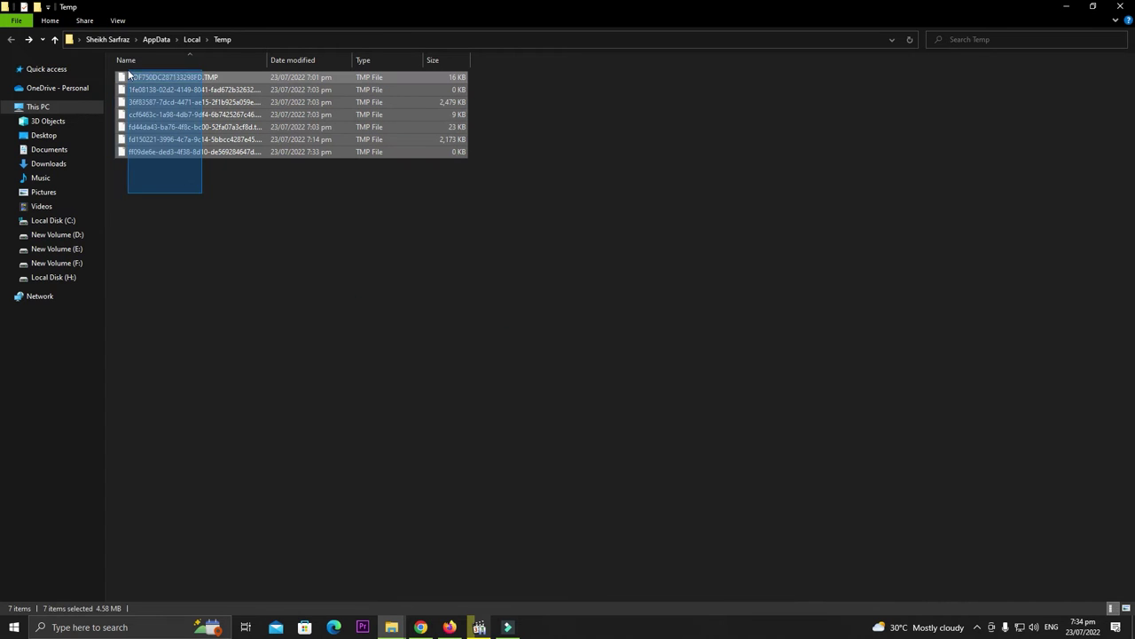
right_click(129, 77)
click(150, 273)
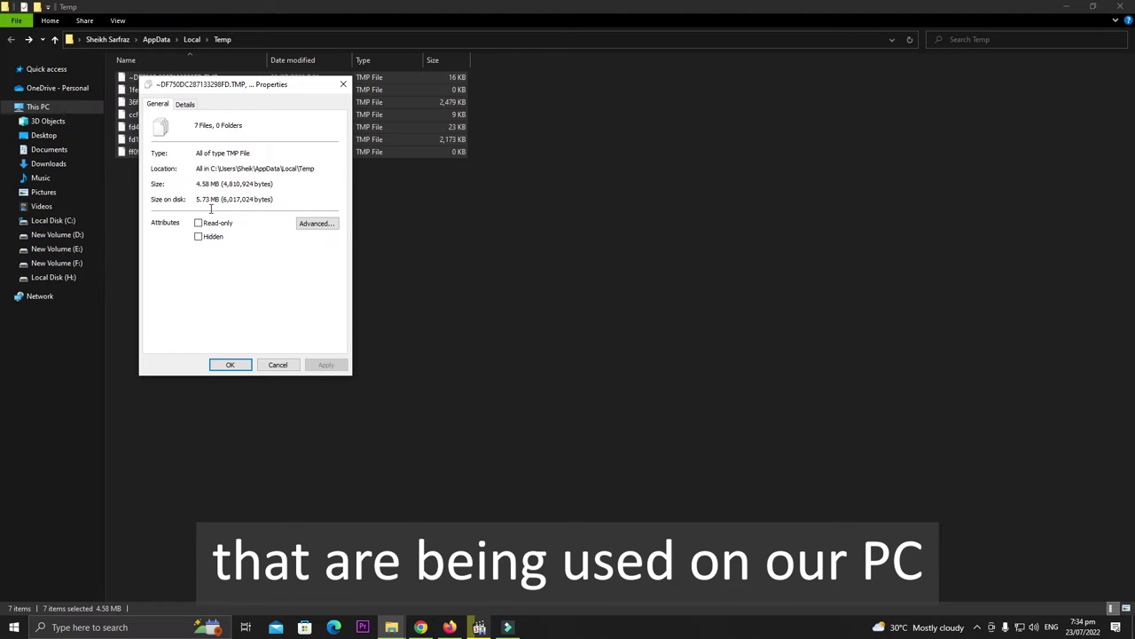
click(230, 365)
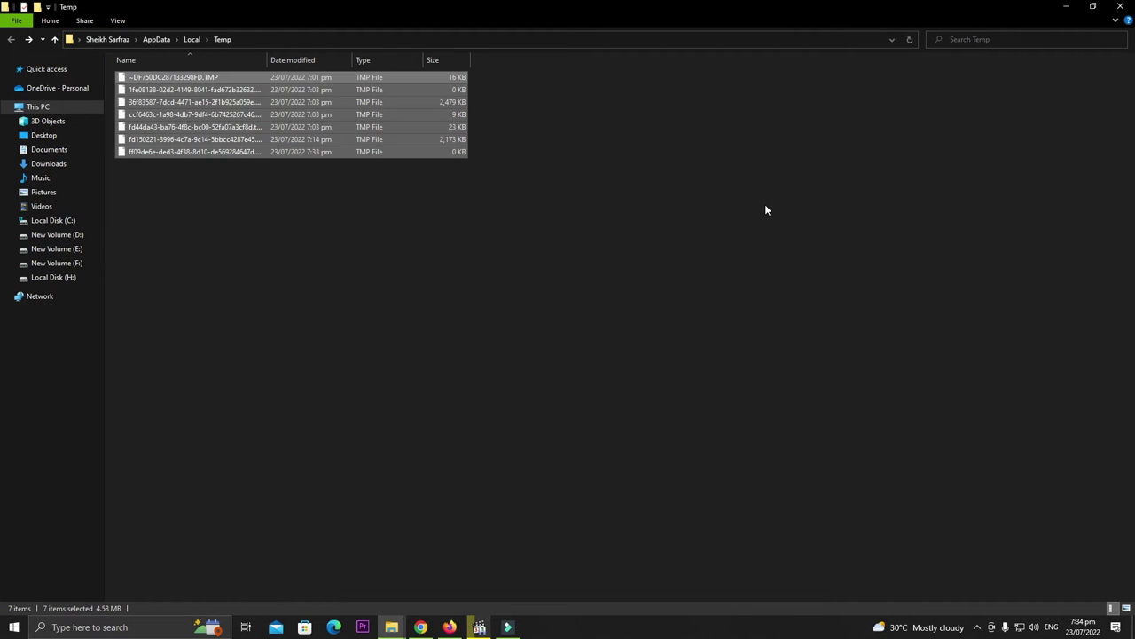
Step: Empty the Recycle Bin from the desktop, granting administrator permission for all current items
key(super+d)
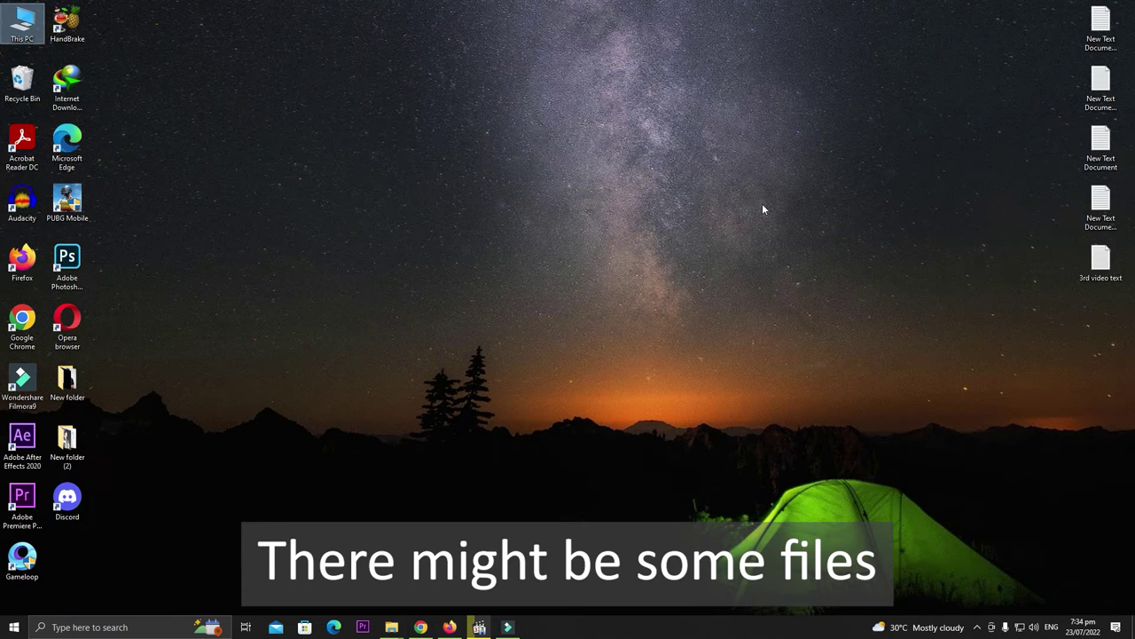
right_click(19, 89)
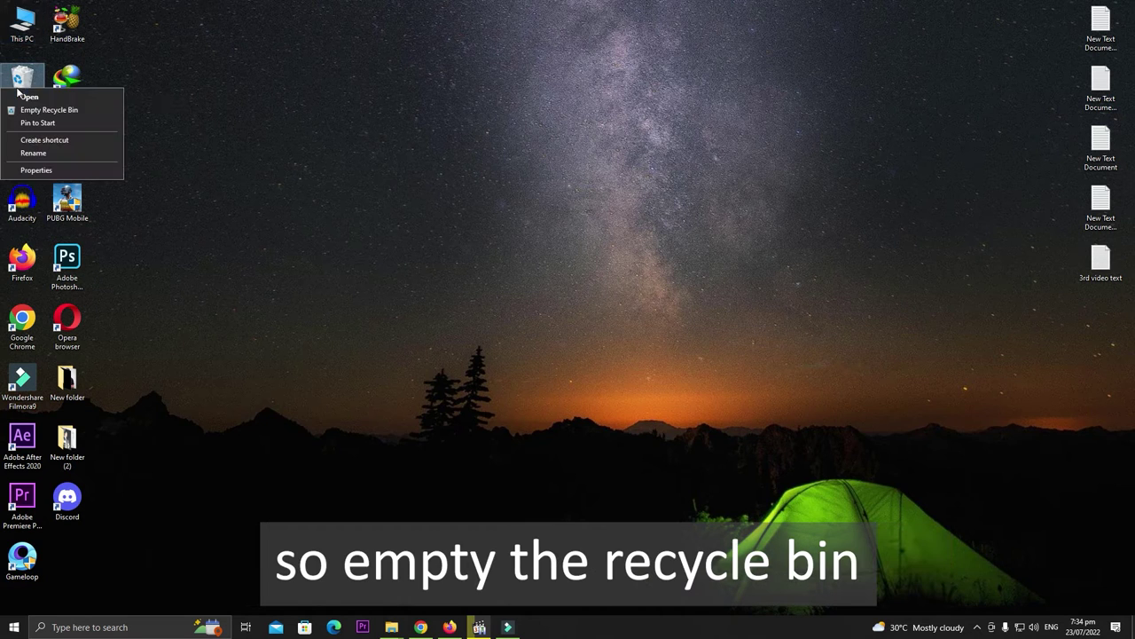
click(63, 112)
click(616, 324)
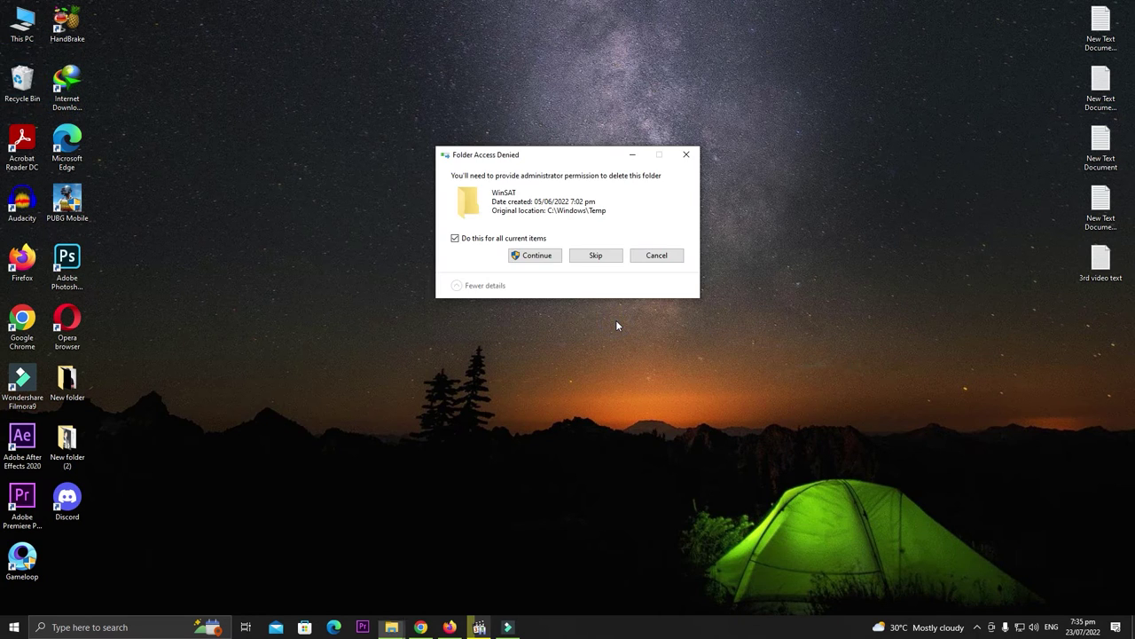
click(530, 258)
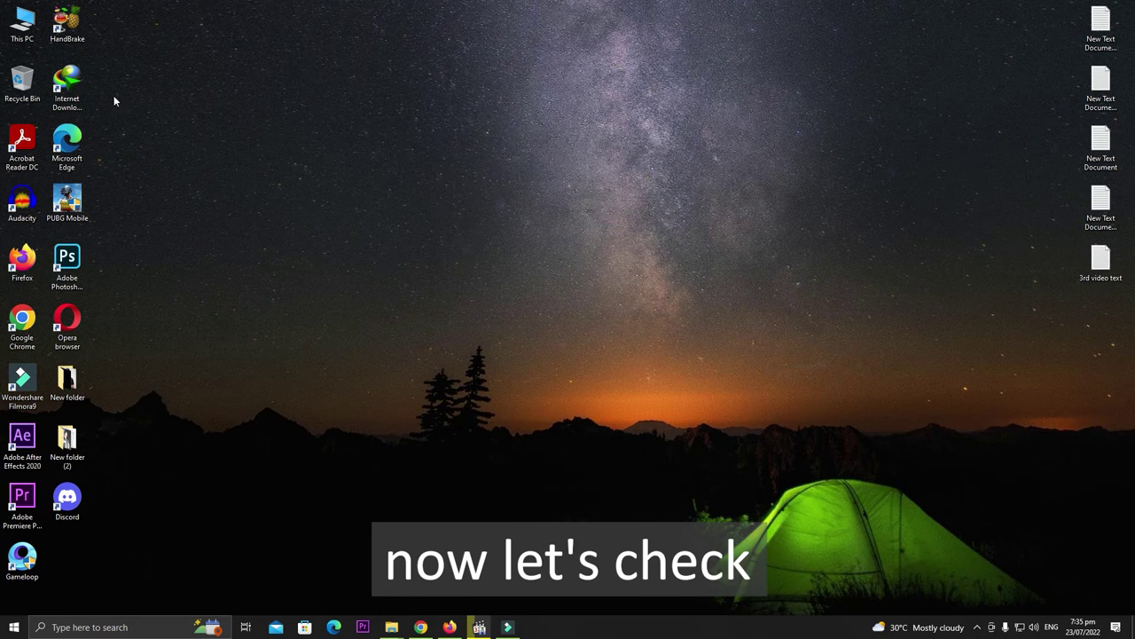
Step: Open This PC and check the free space on the C drive
double_click(22, 25)
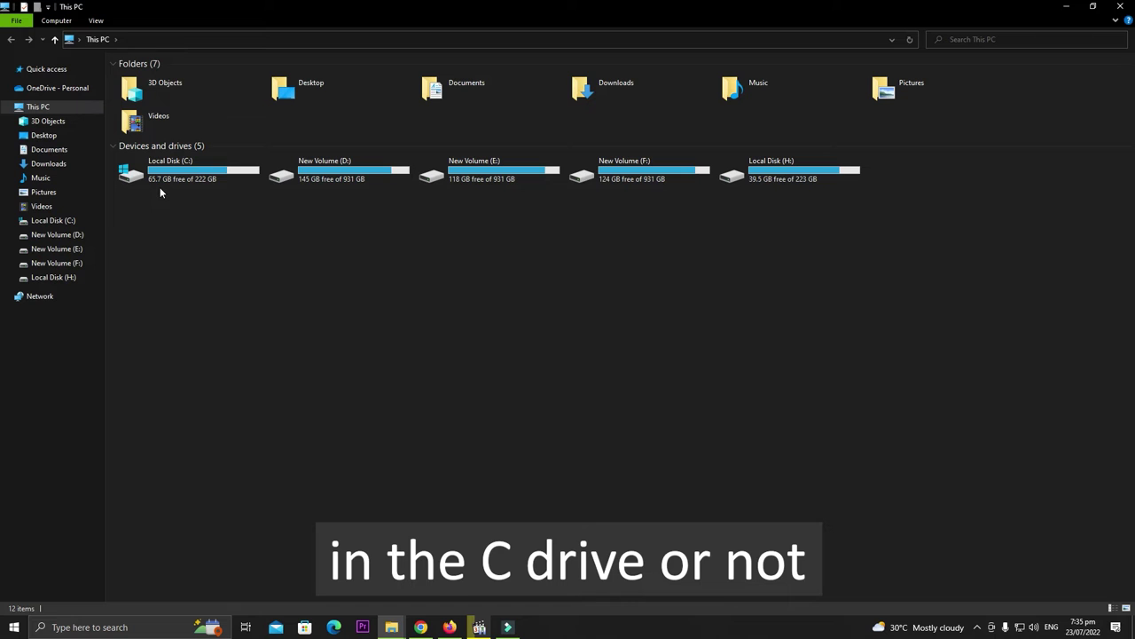
mouse_move(161, 187)
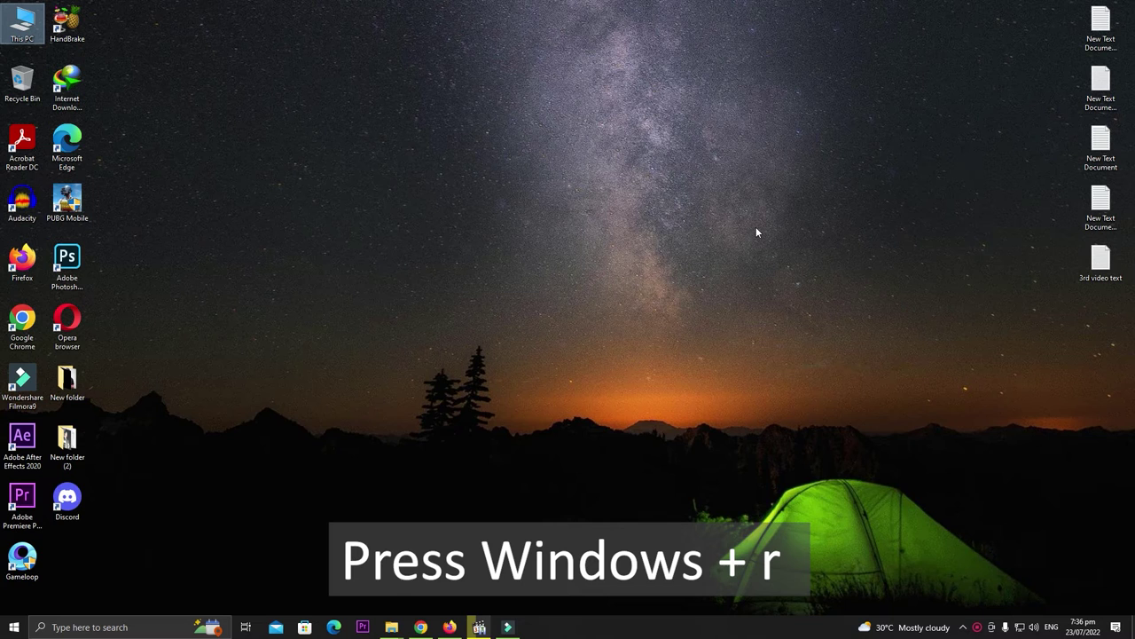
Step: Open System Configuration by running msconfig, and show its list of services
key(super+r)
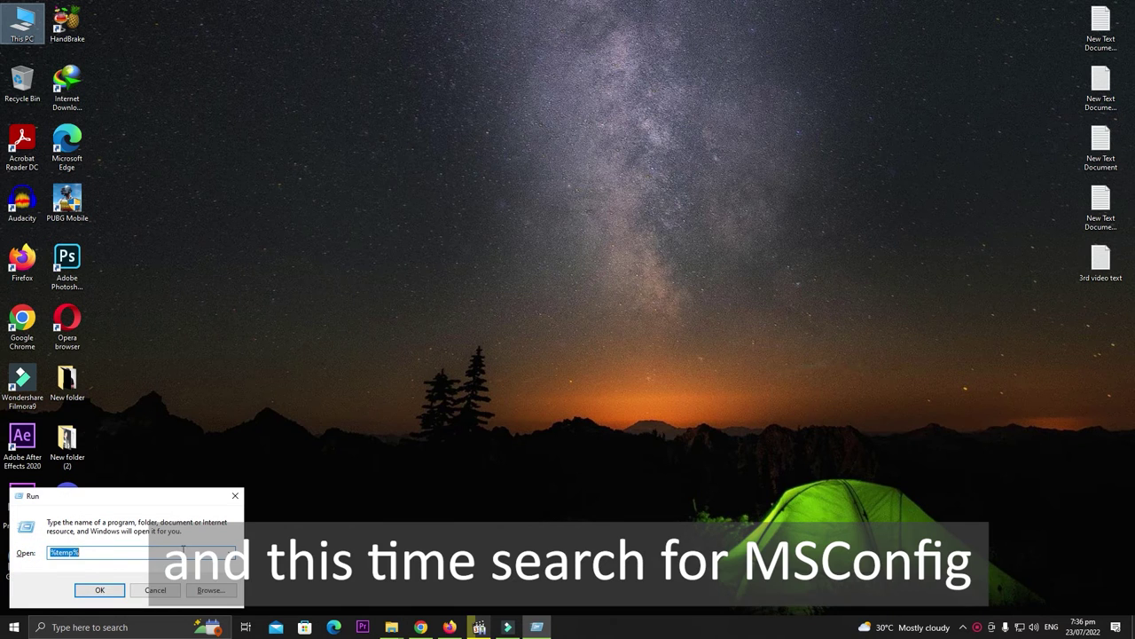
text(ms)
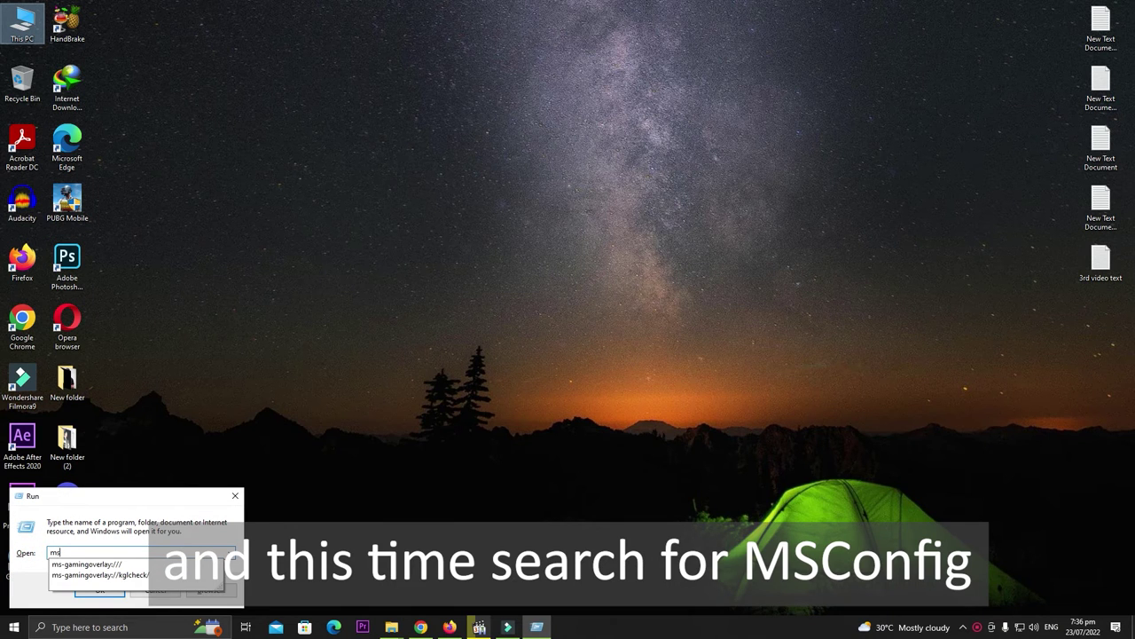
text(config)
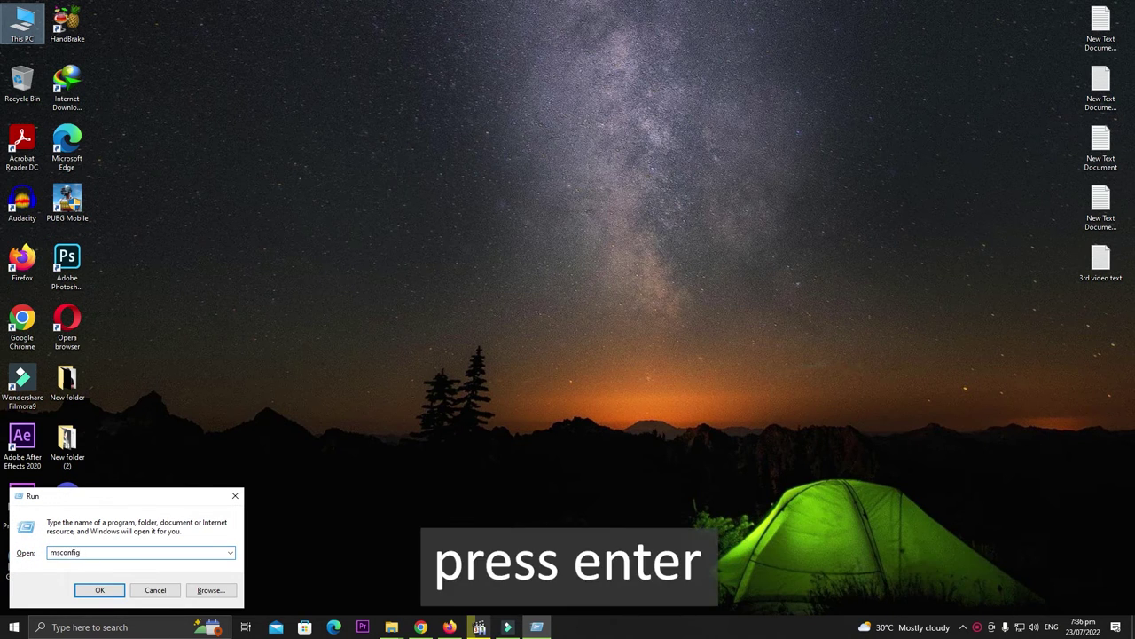
key(Return)
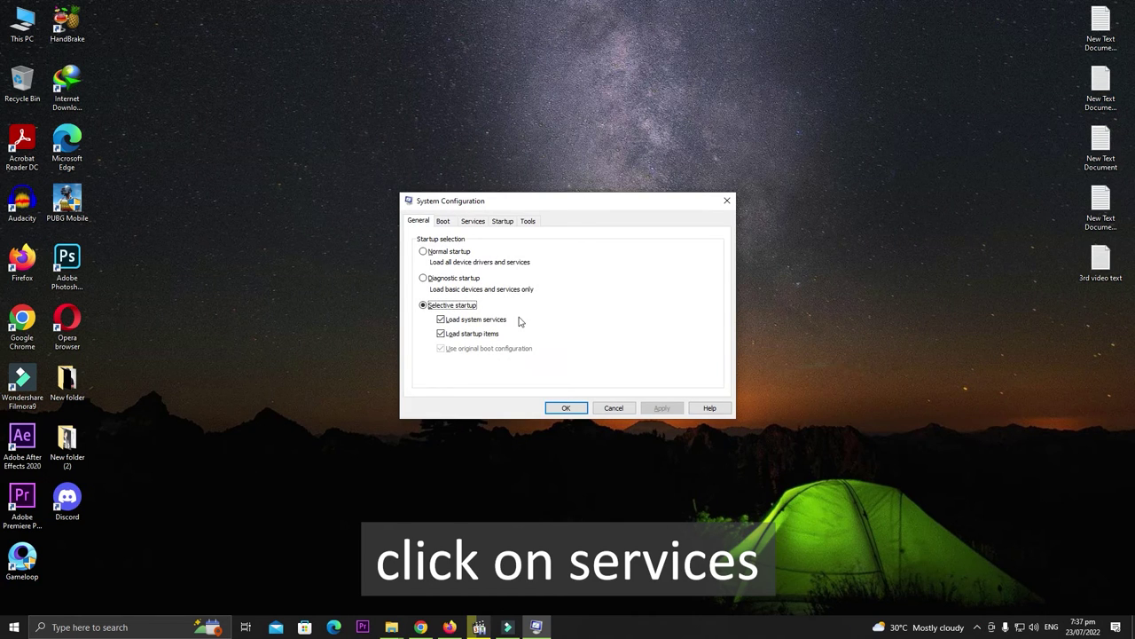
click(475, 223)
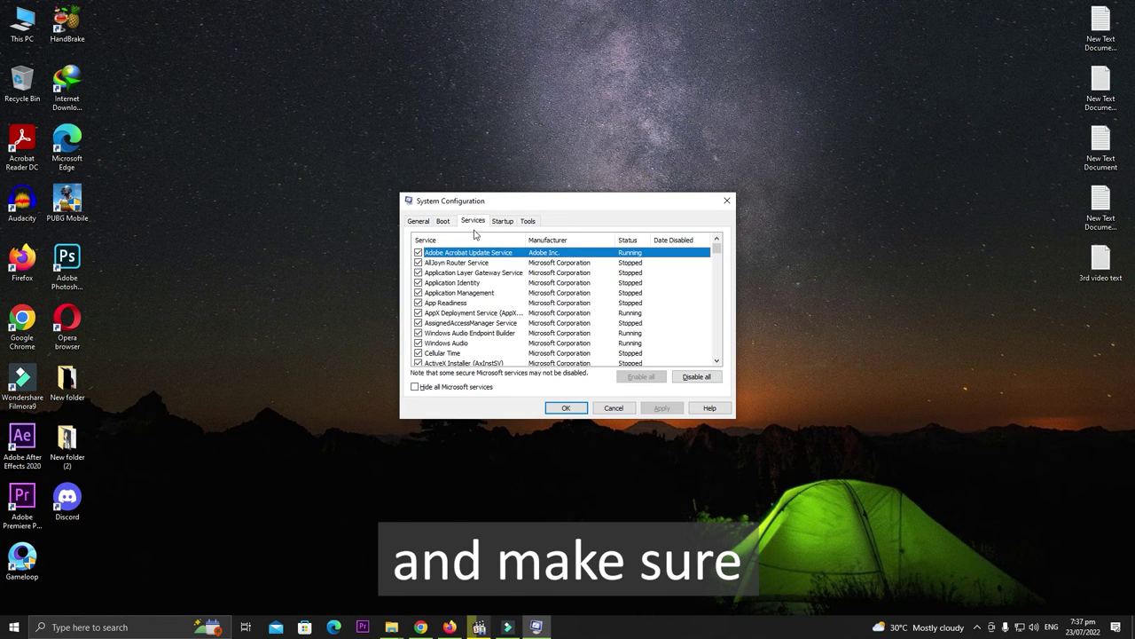
Step: Hide all Microsoft services, switch Red Giant Service off and back on, and apply the service configuration
click(415, 388)
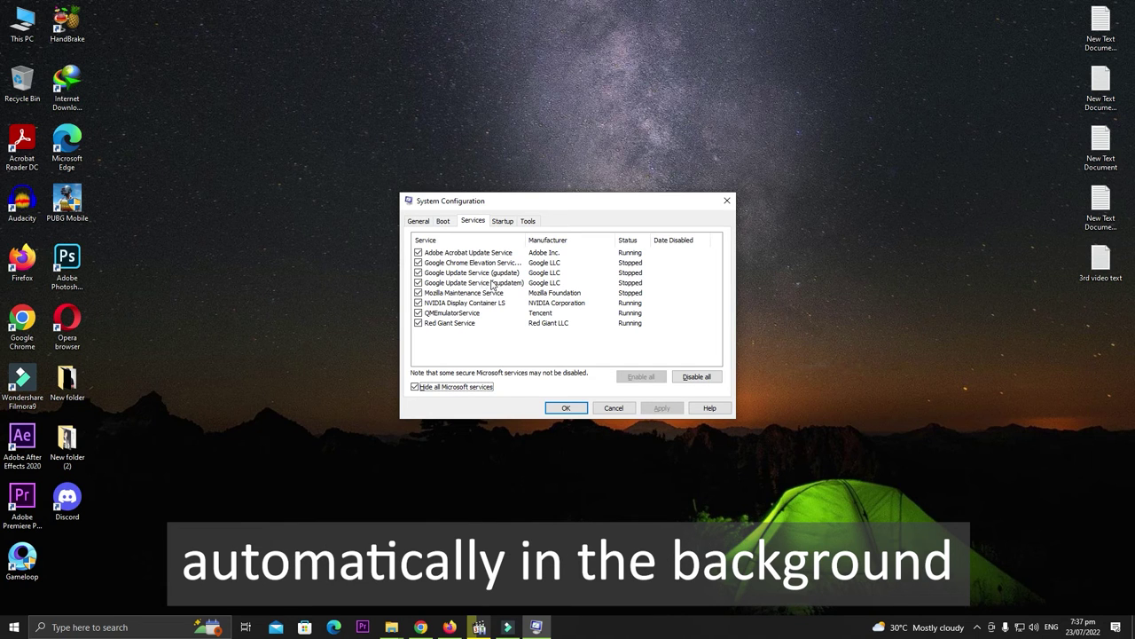
click(419, 324)
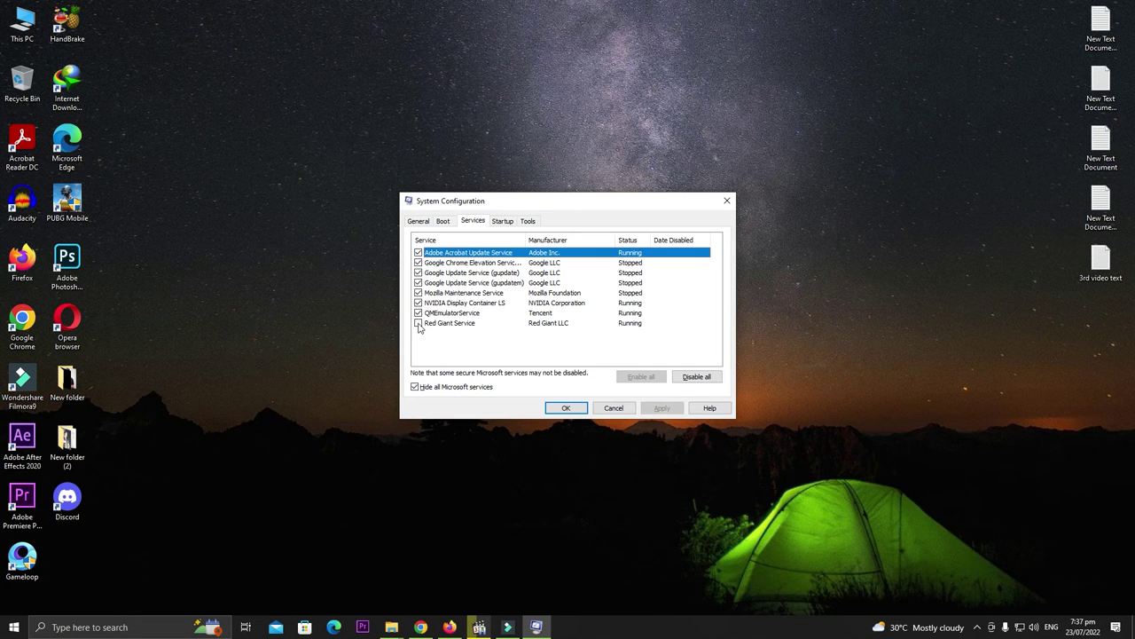
click(419, 323)
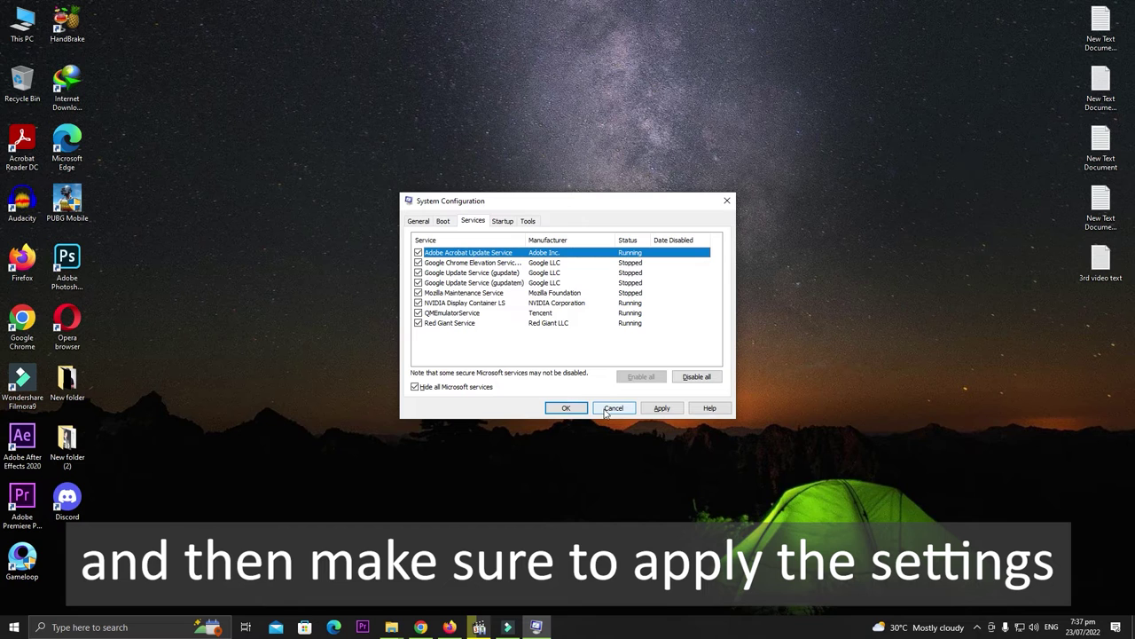
click(662, 408)
click(564, 409)
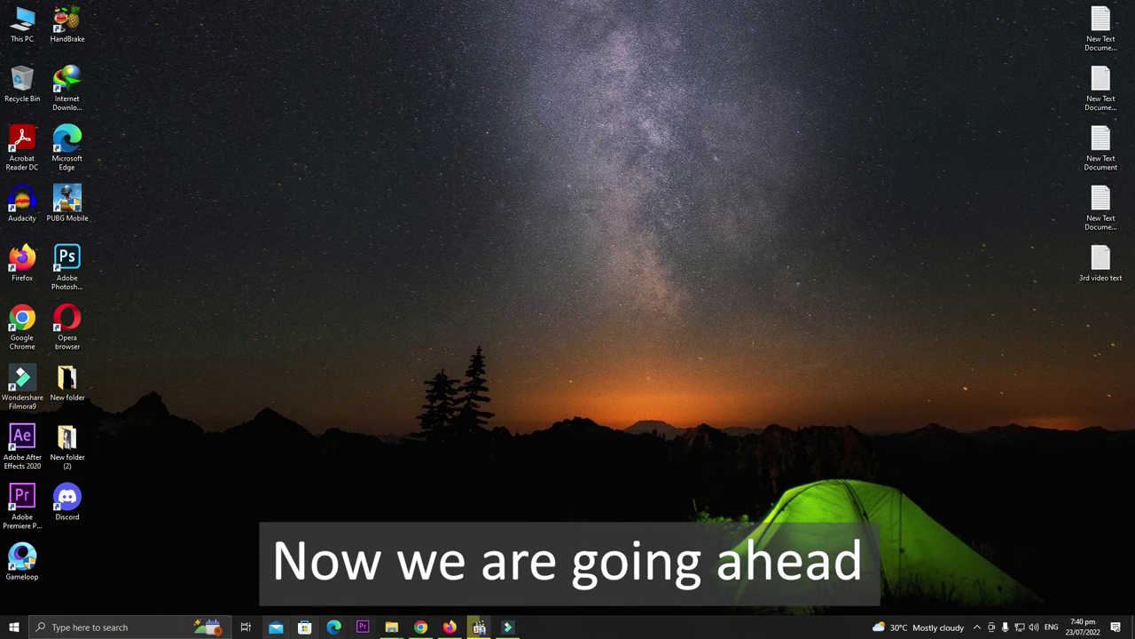
Step: Search Windows for "theme" and open Themes and related settings
click(133, 627)
text(teme)
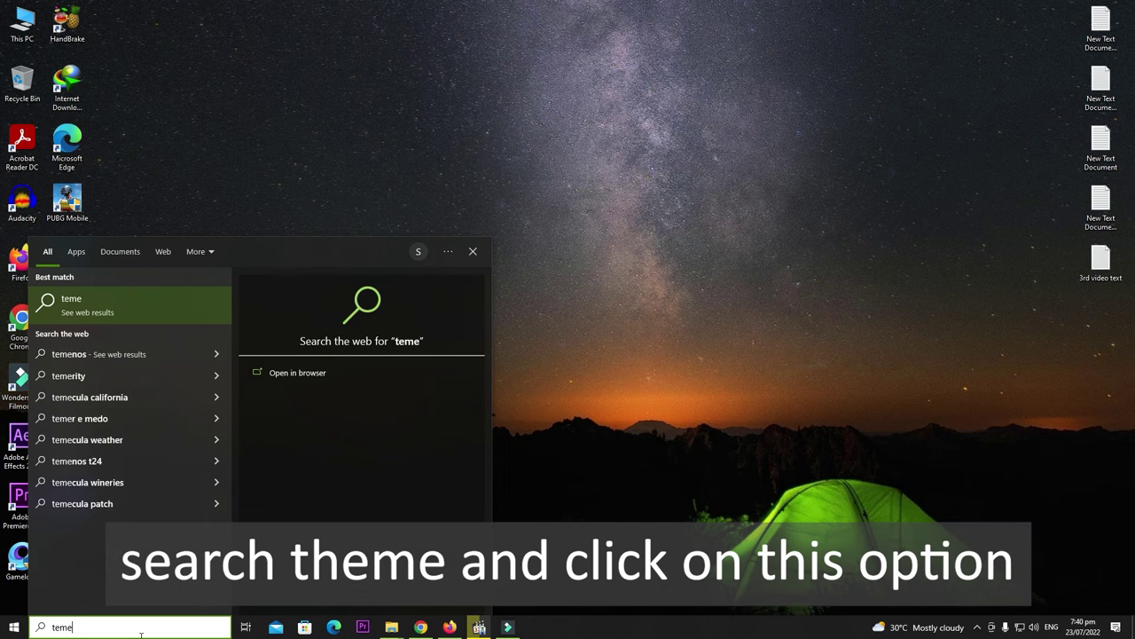
key(BackSpace)
key(BackSpace)
key(BackSpace)
text(heme)
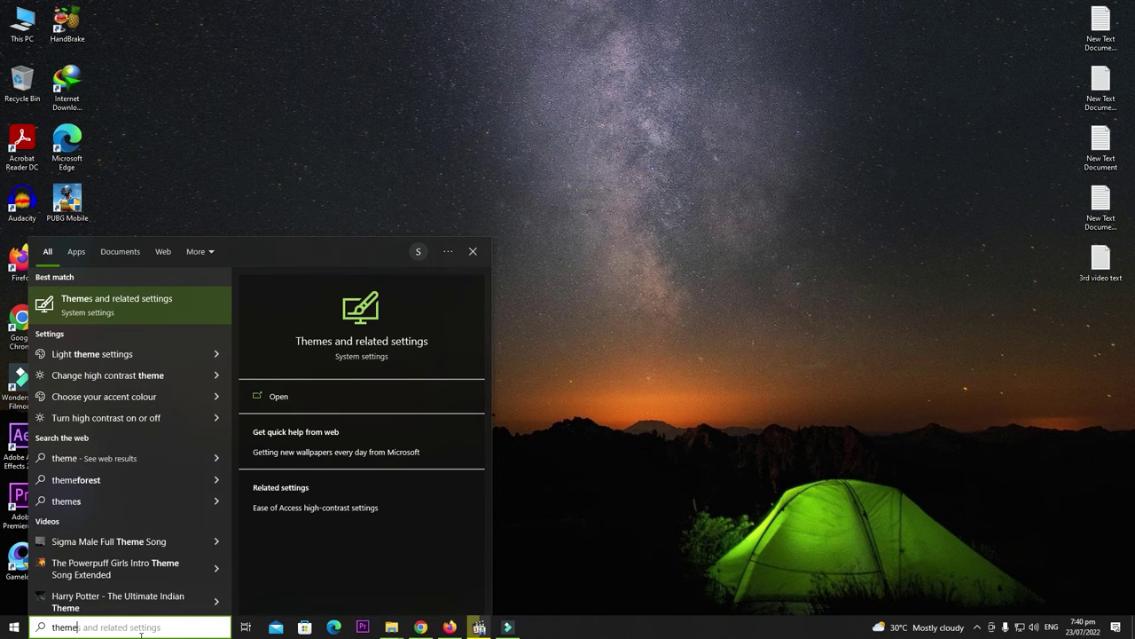
click(133, 306)
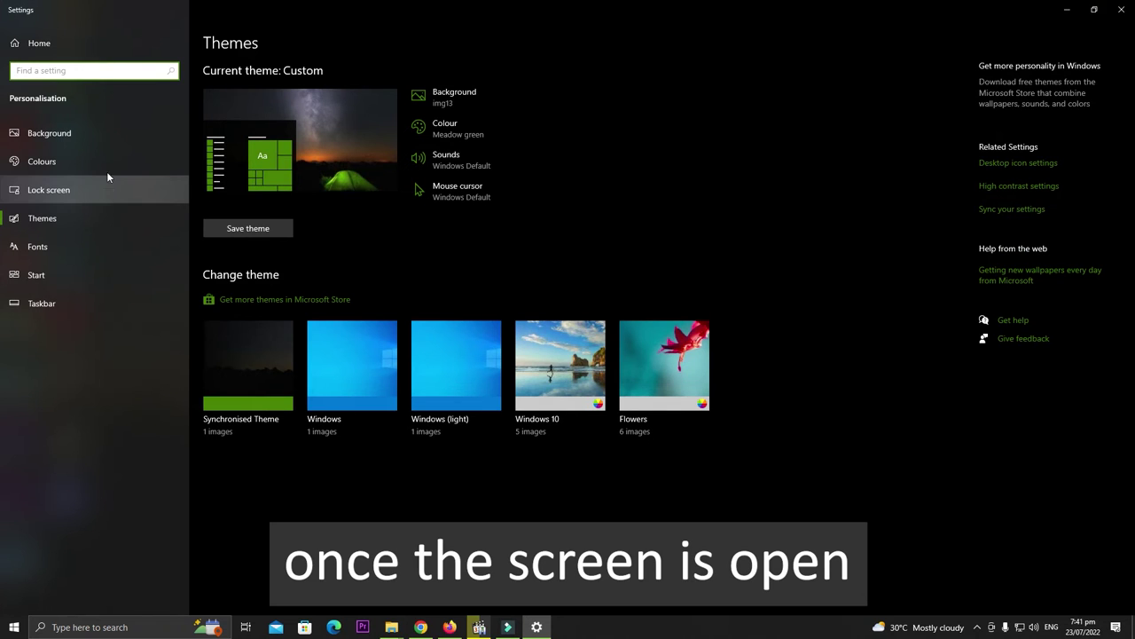
Step: Turn off transparency effects in the Colours personalisation settings
click(100, 159)
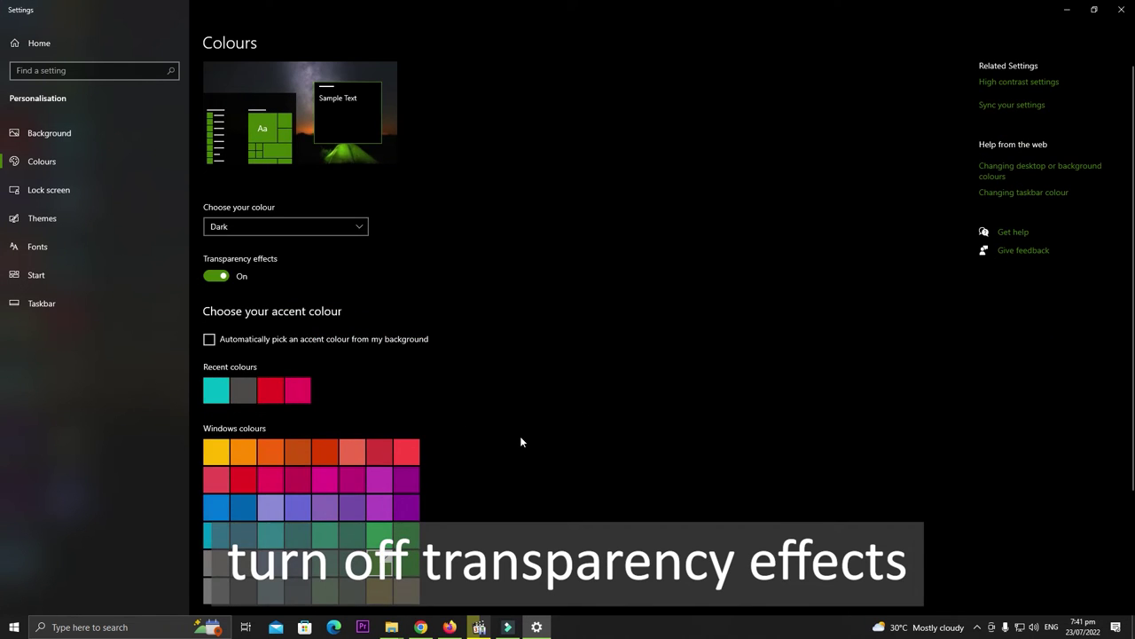
scroll(521, 441, down, 2)
scroll(520, 441, up, 2)
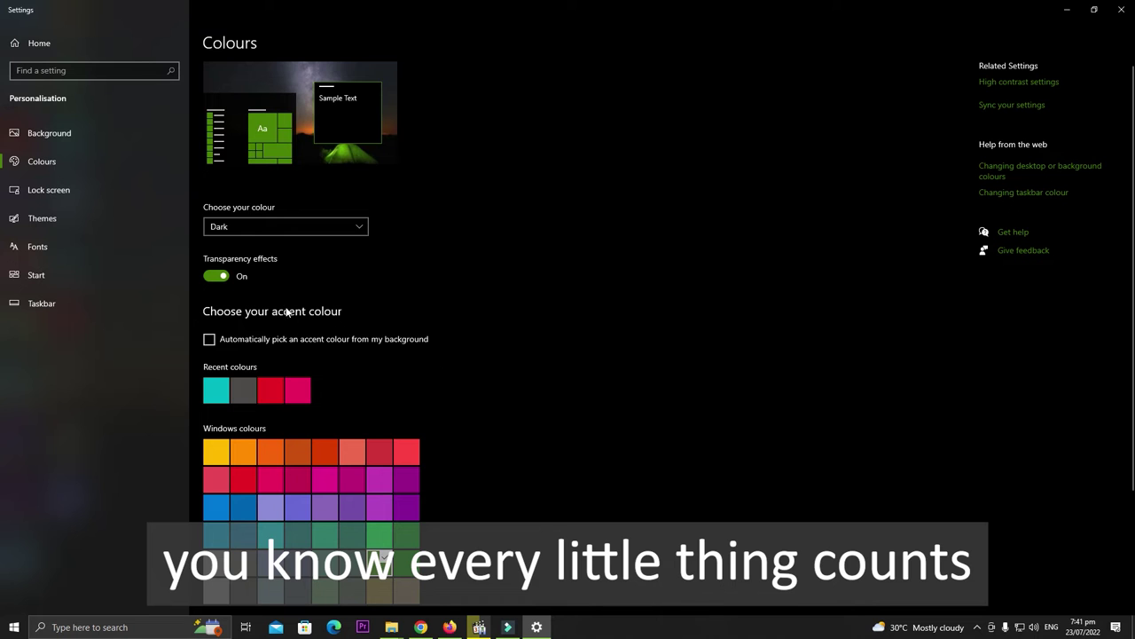
click(216, 280)
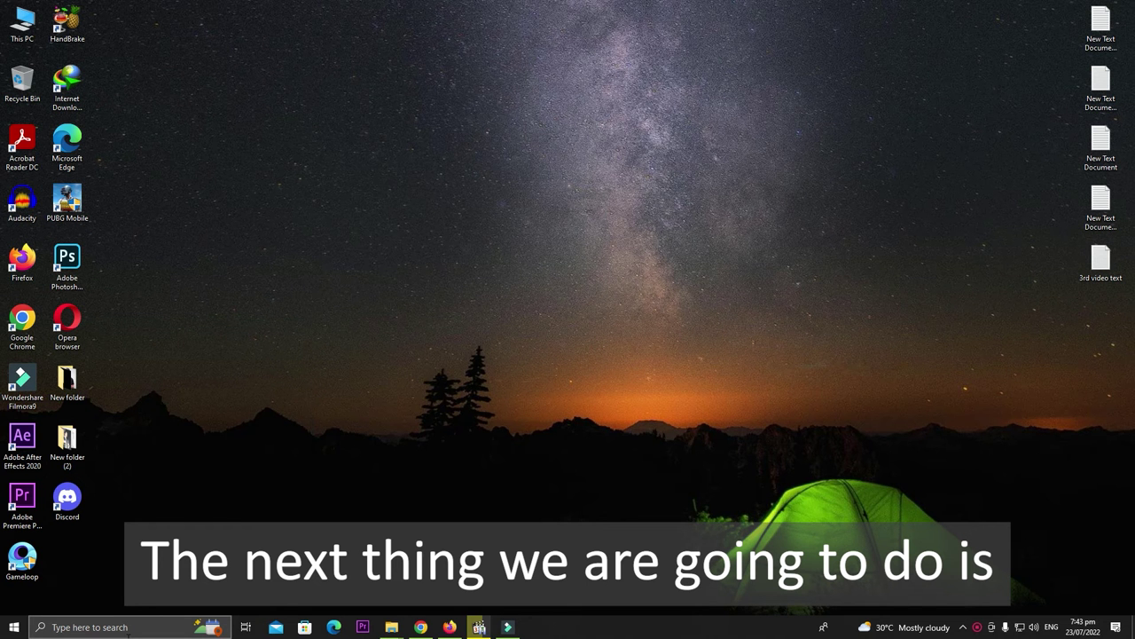
Step: Search Windows for "power", edit the power plan and open its advanced power settings
click(135, 631)
text(p)
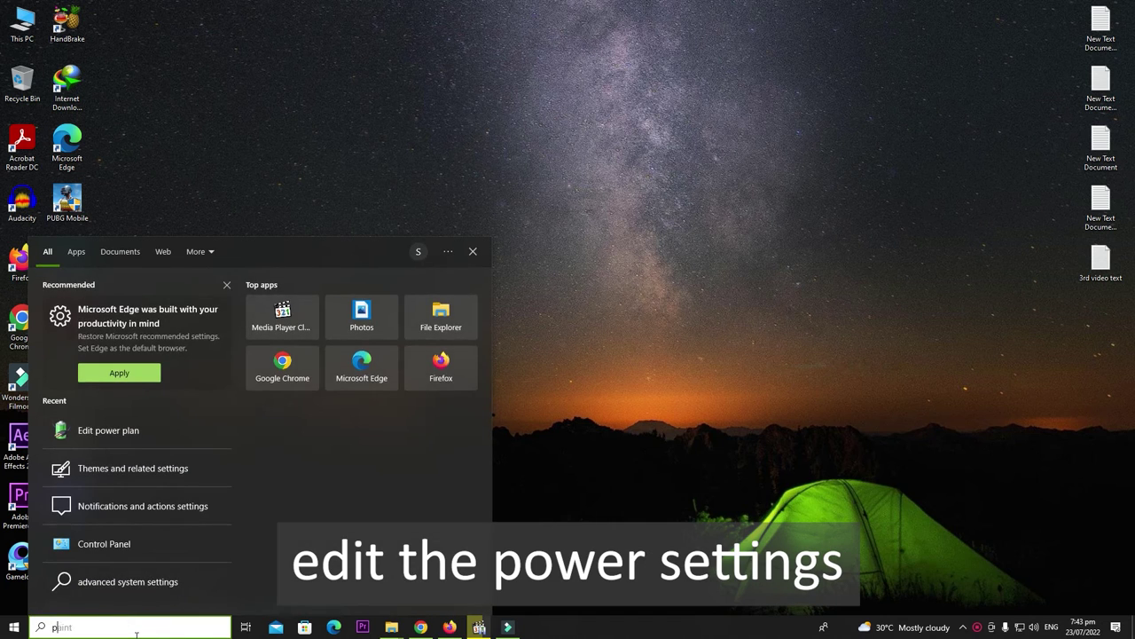
text(ower)
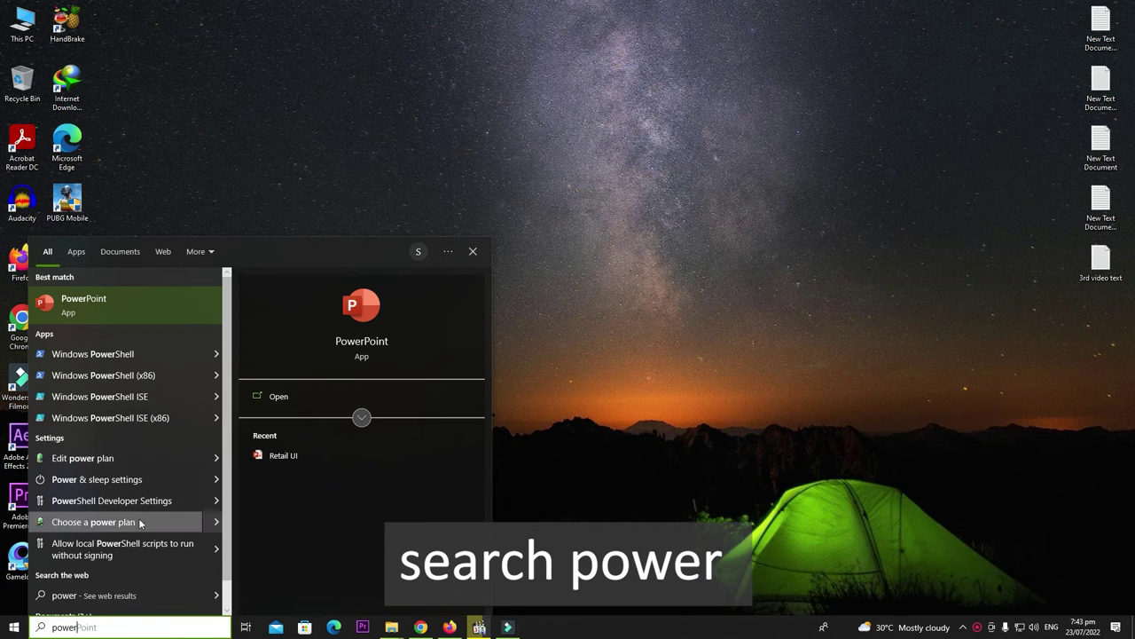
click(120, 461)
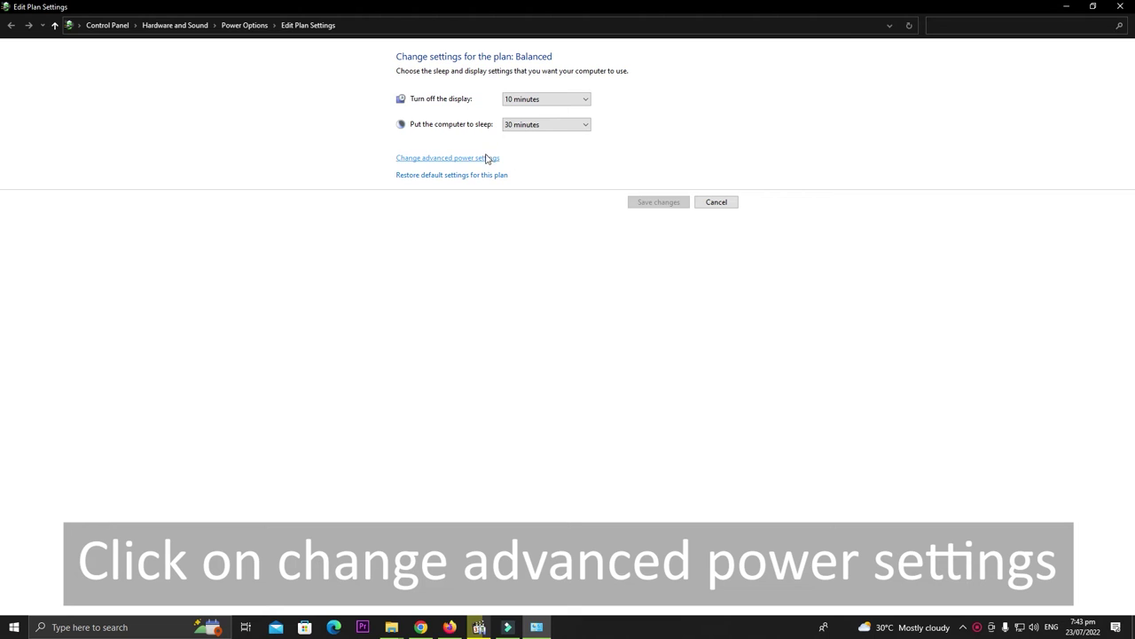
click(486, 158)
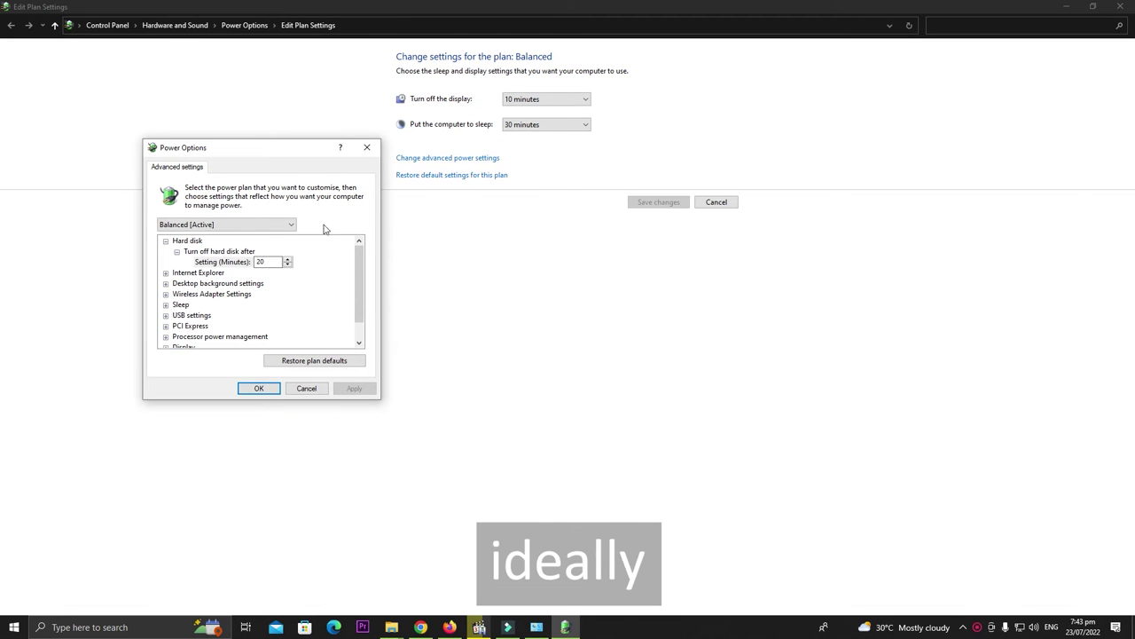
Step: Under Processor power management, open the minimum processor state for editing and check the maximum processor state
scroll(200, 302, down, 1)
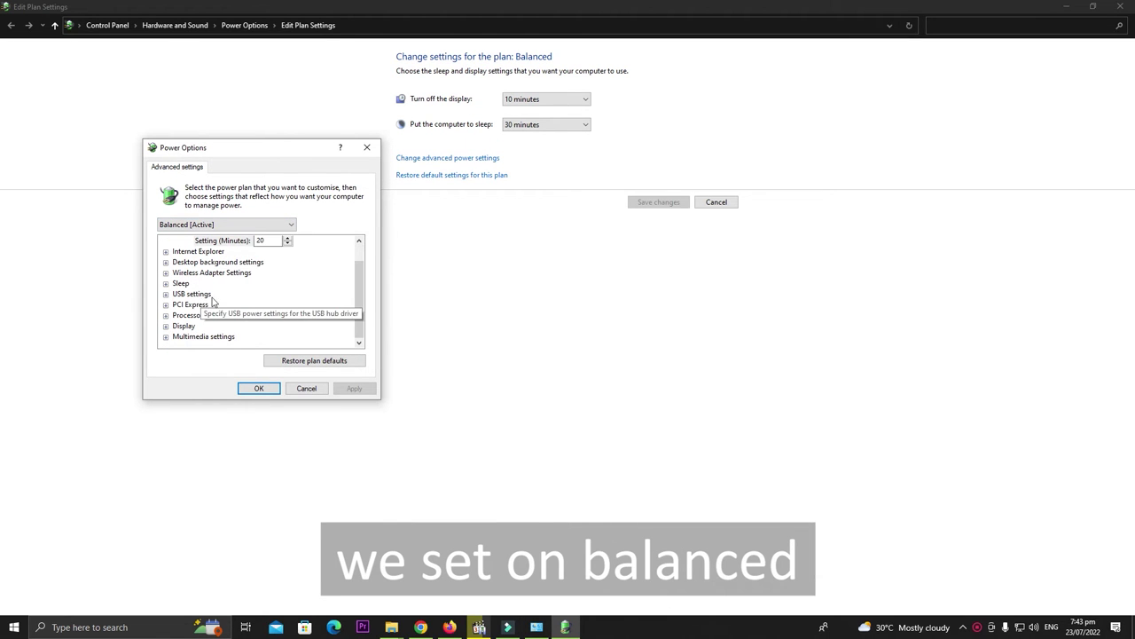
click(166, 316)
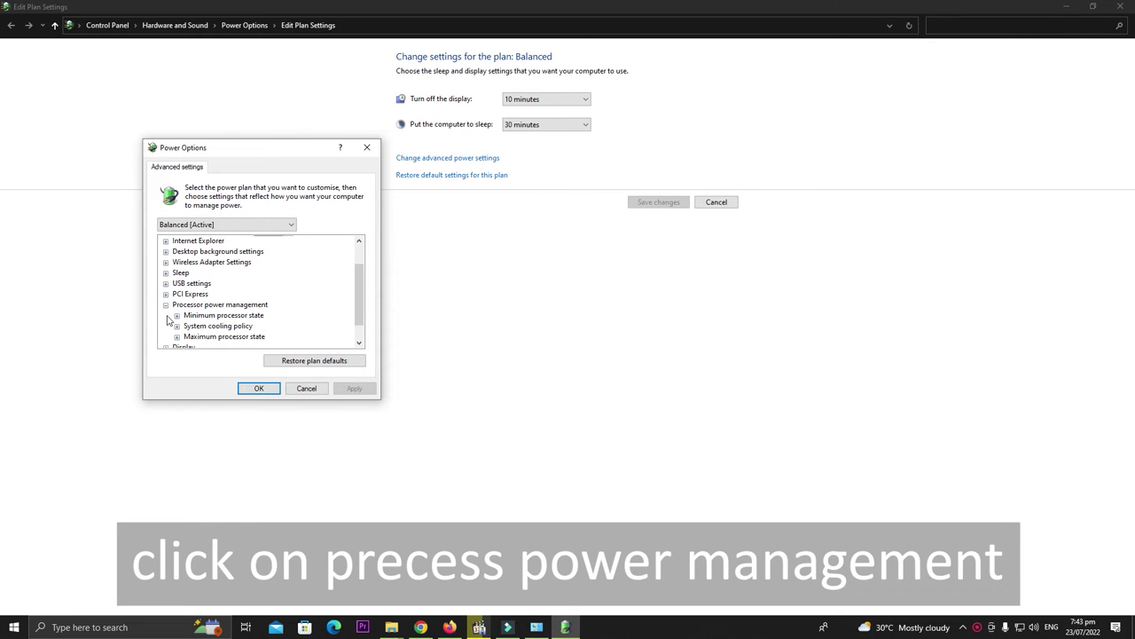
click(176, 315)
click(222, 326)
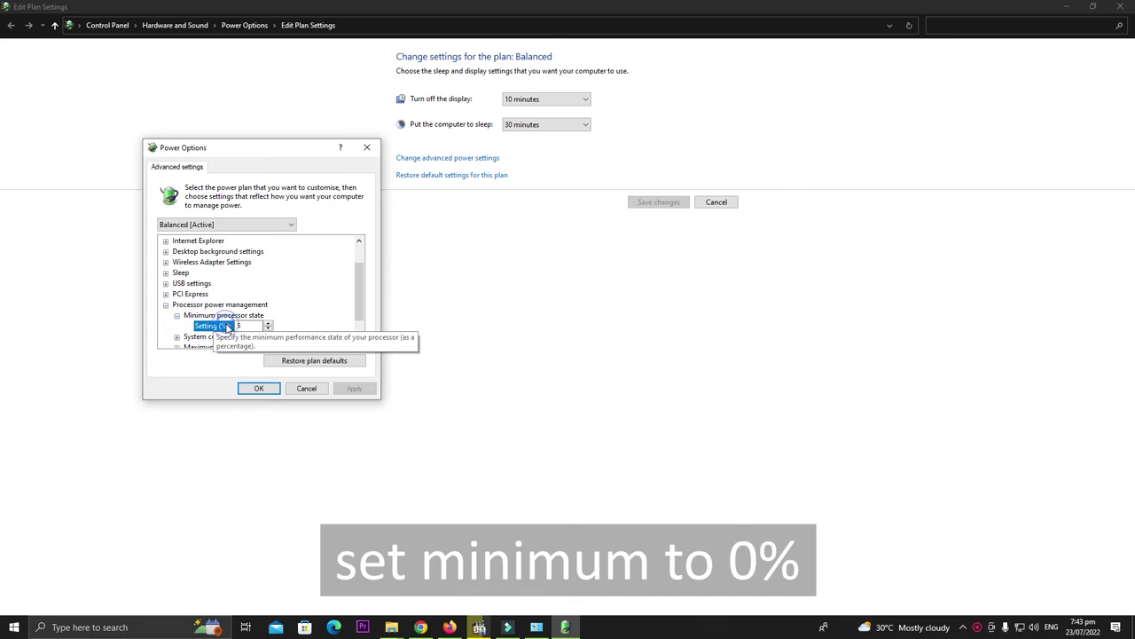
scroll(304, 306, down, 1)
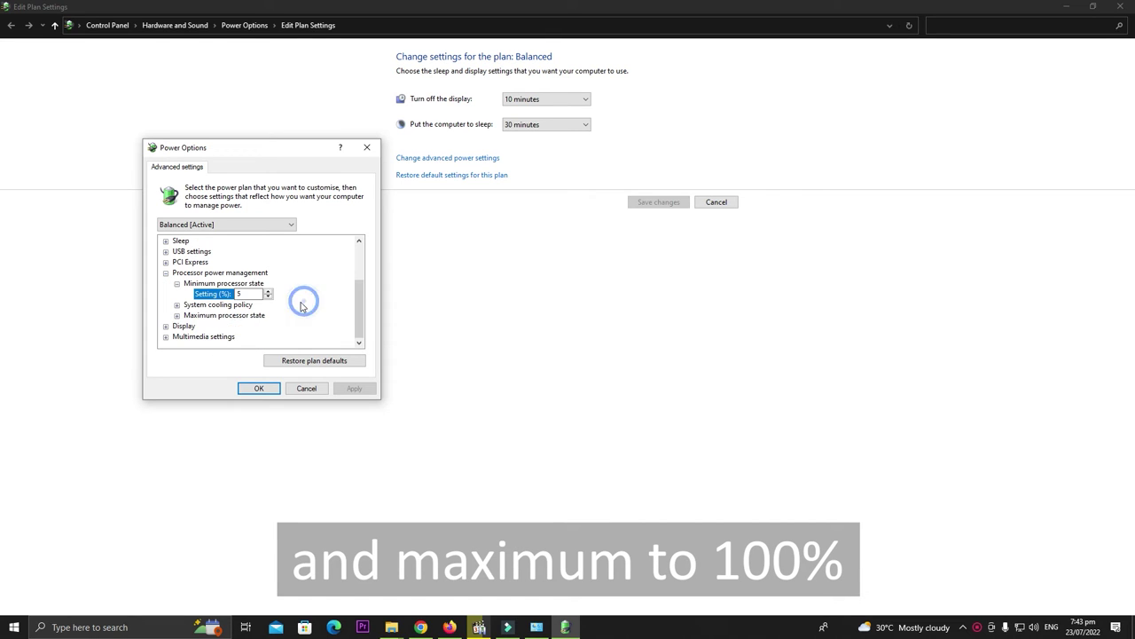
click(177, 315)
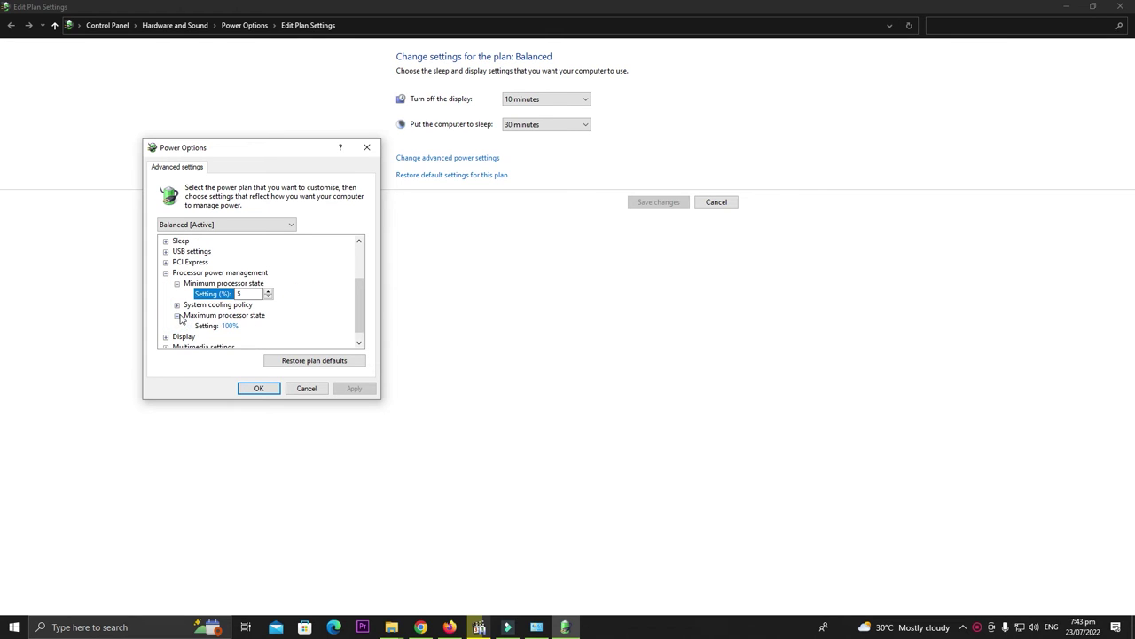
click(178, 316)
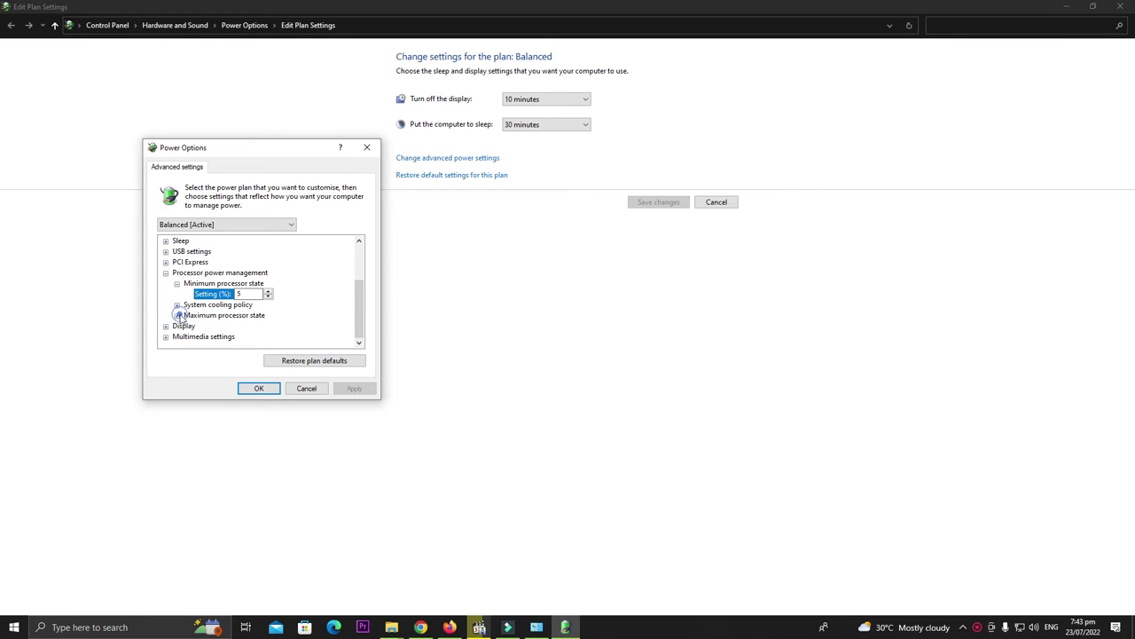
Step: Set the minimum processor state to 0% and apply the power plan settings
click(268, 297)
click(268, 298)
click(245, 294)
double_click(245, 294)
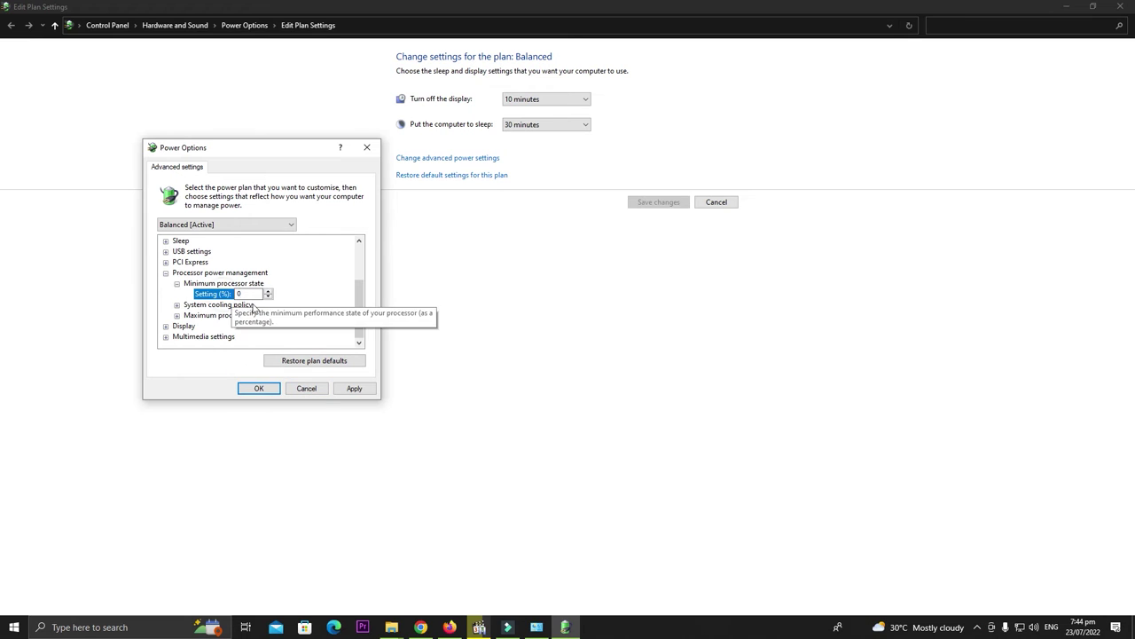
click(347, 388)
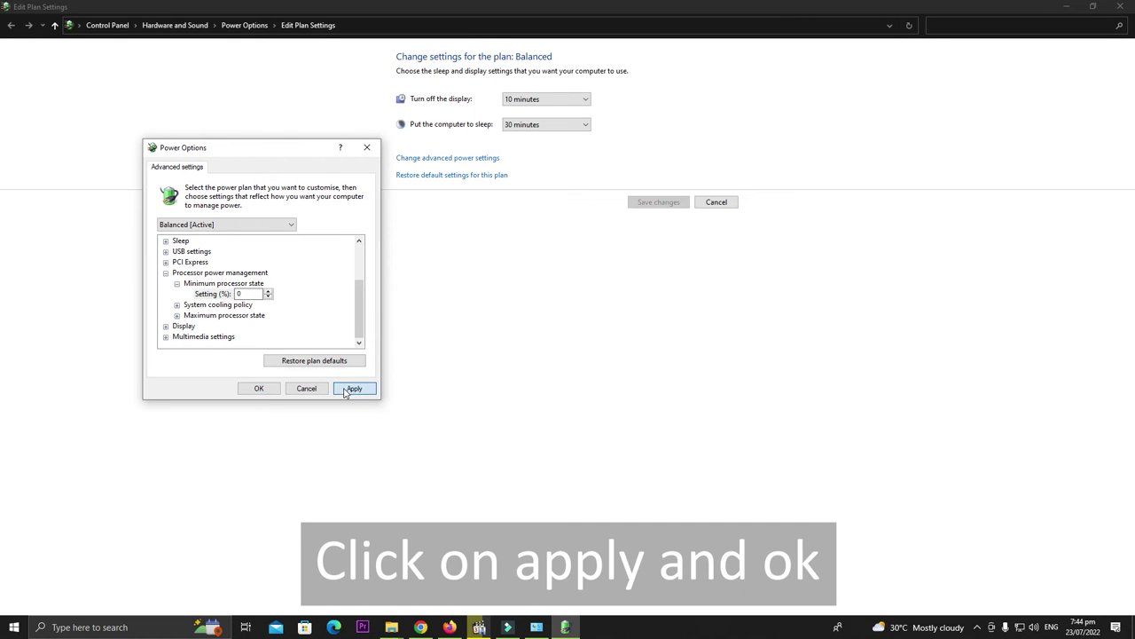
click(262, 387)
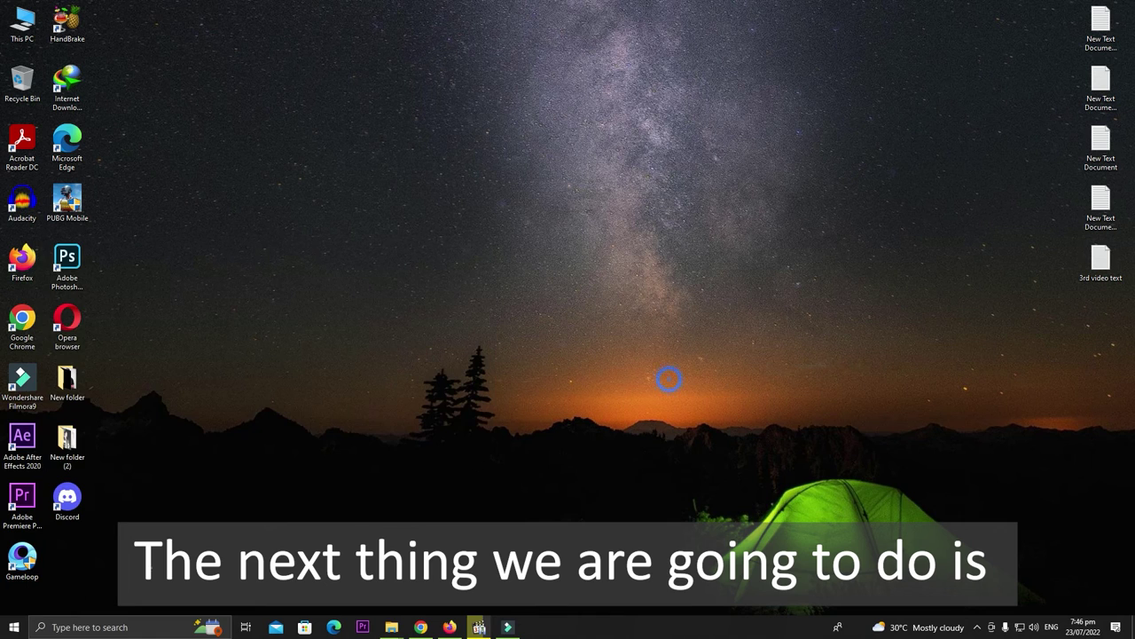
Step: Search Windows for "storage sen", open the Storage Sense settings and turn Storage Sense on
key(super+s)
text(sto)
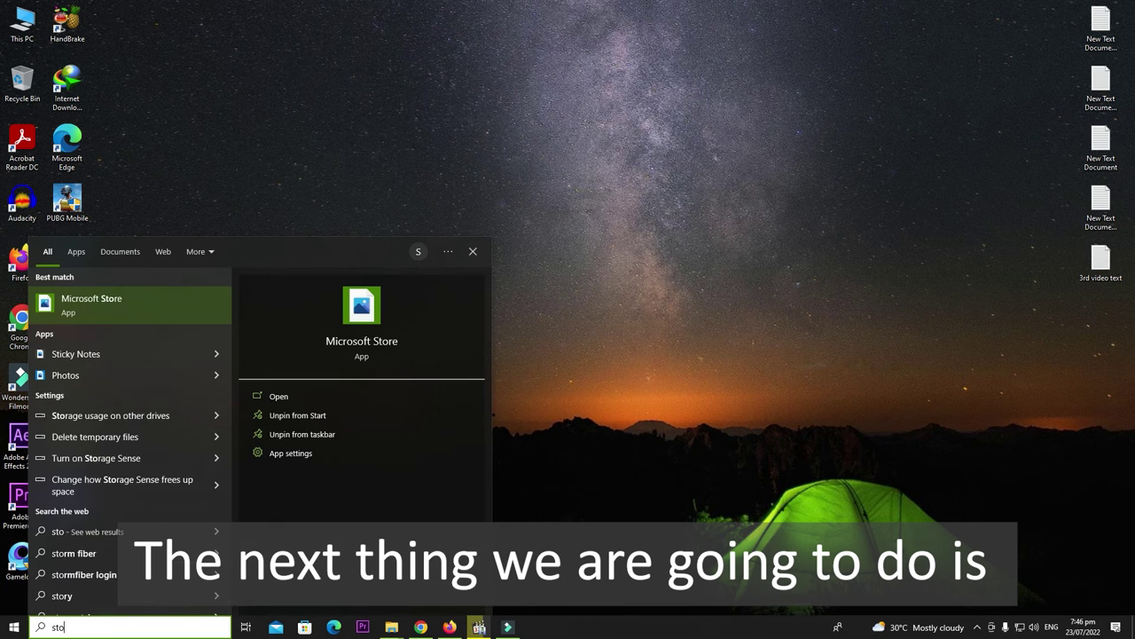
text(rage sen)
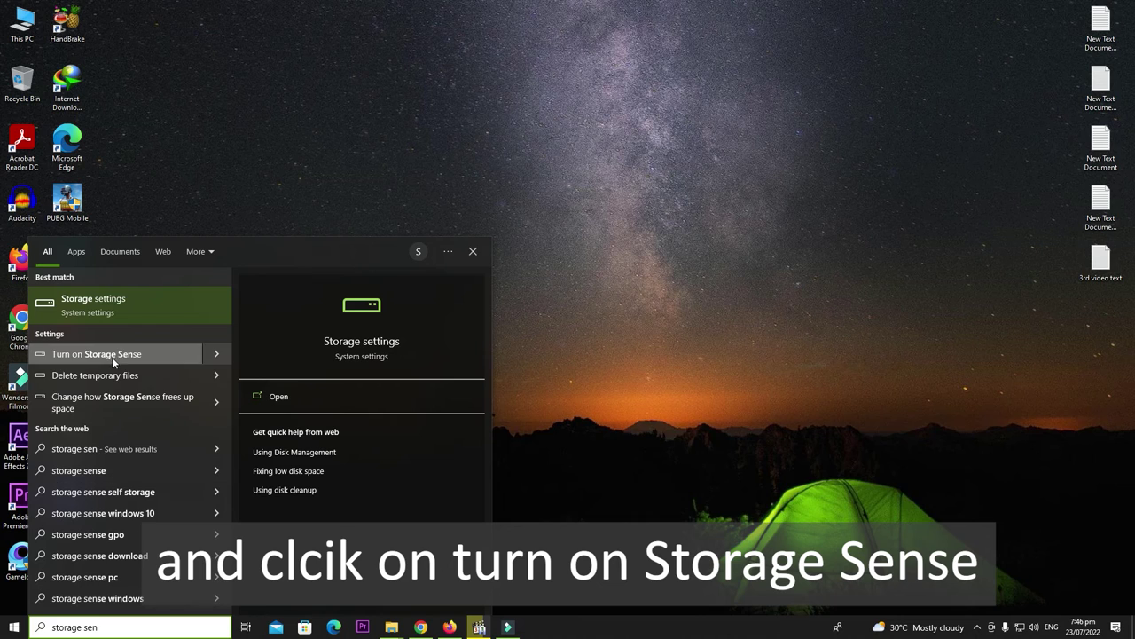
click(113, 355)
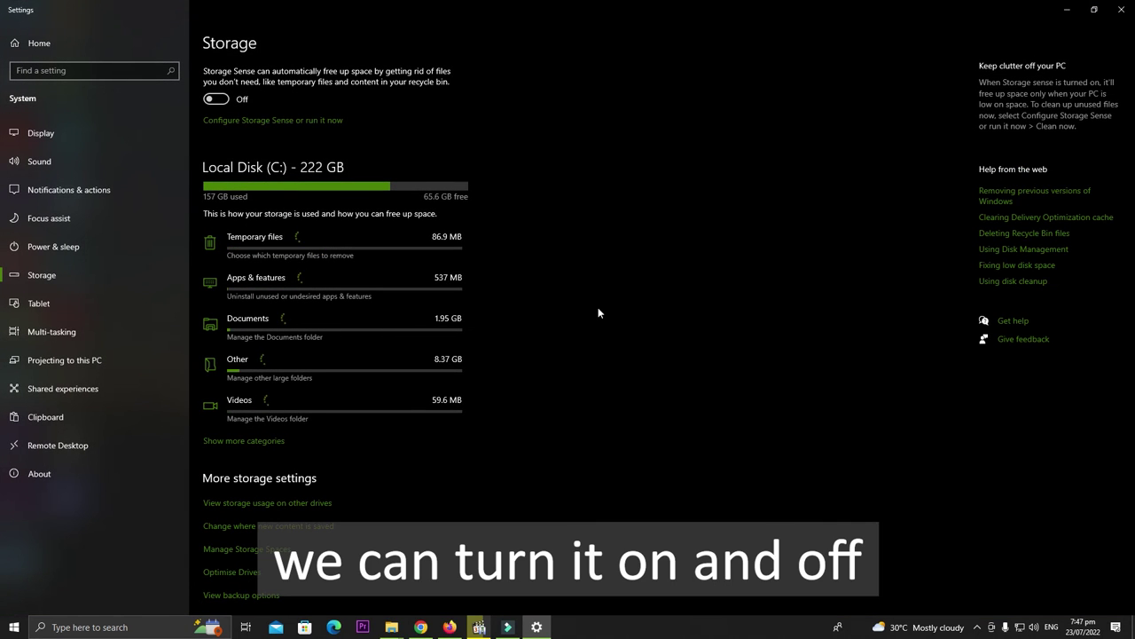
click(217, 99)
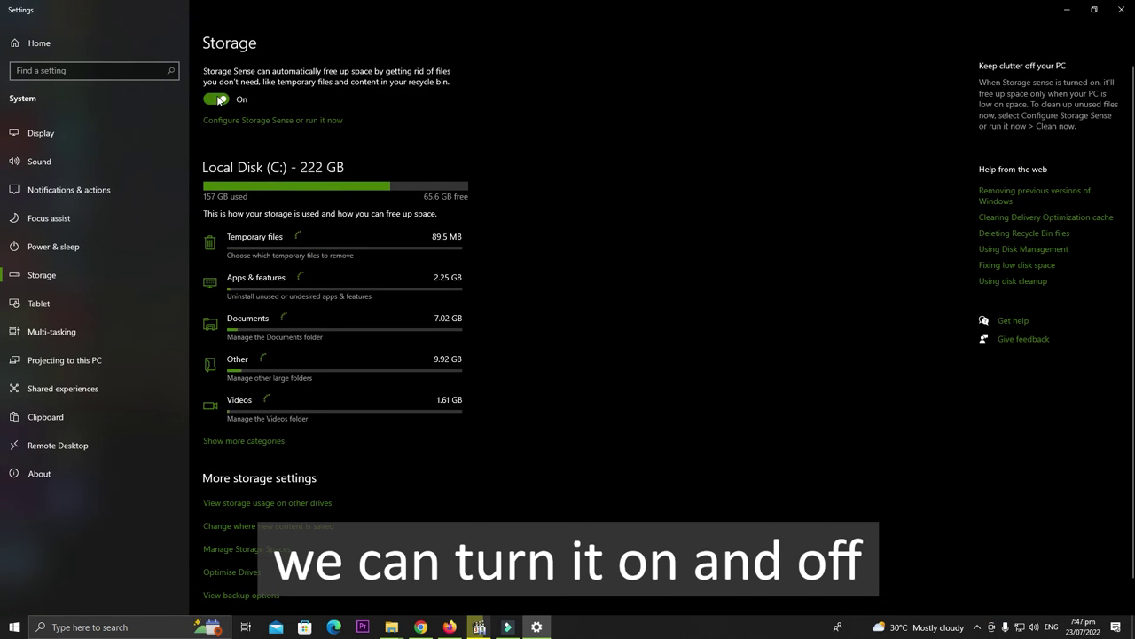
Step: Configure Storage Sense to run during low free disk space and never delete files in the Downloads folder
click(268, 125)
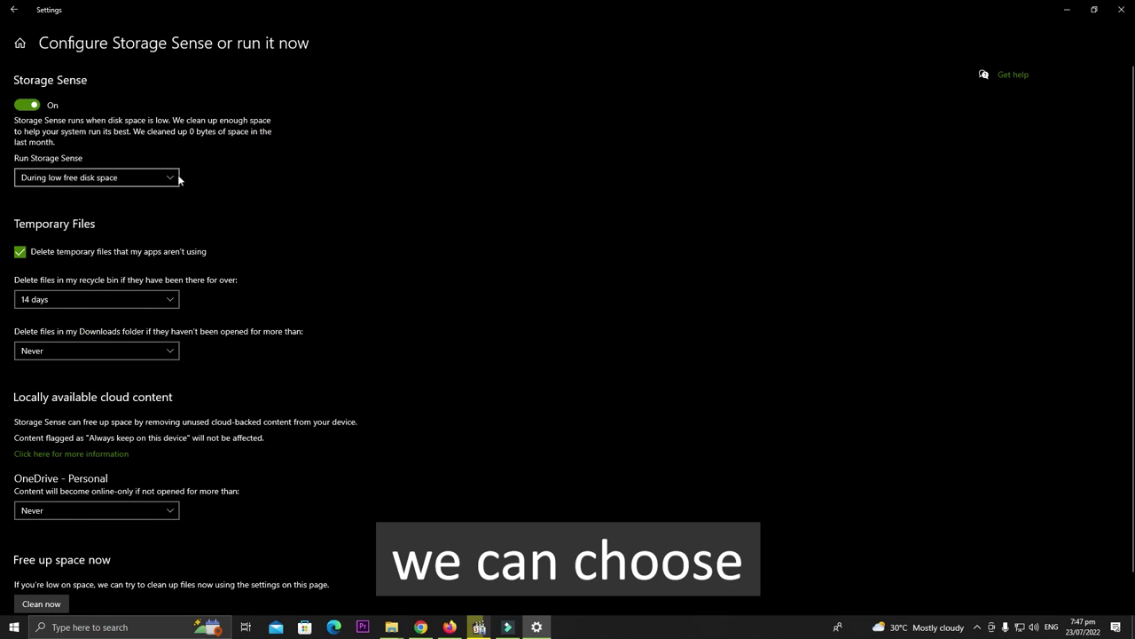
click(162, 179)
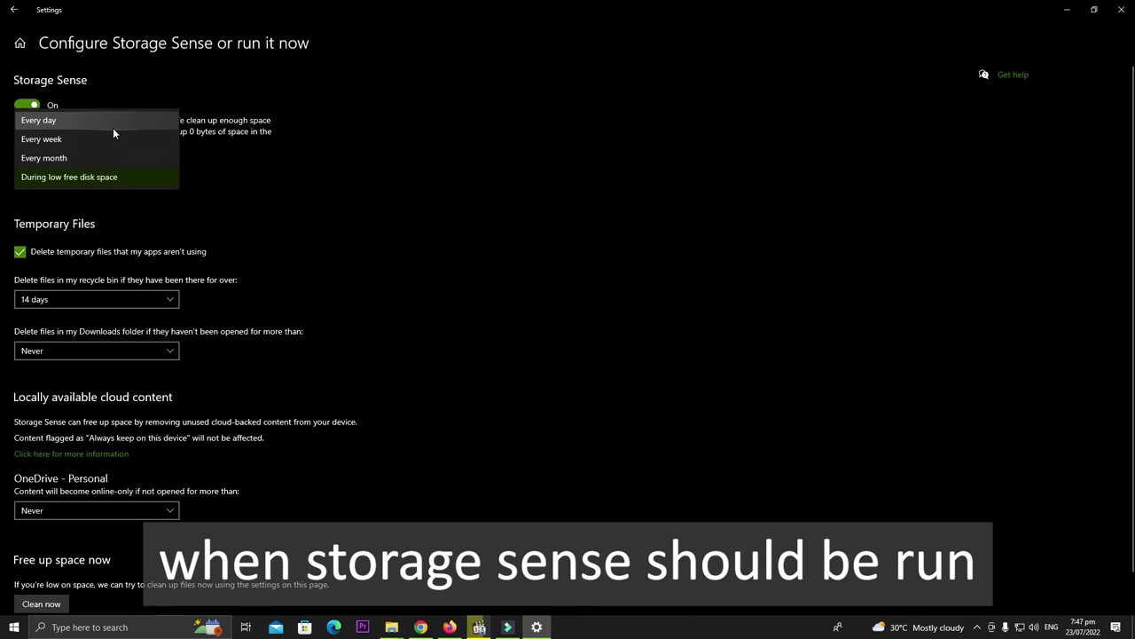
click(115, 177)
scroll(101, 271, down, 1)
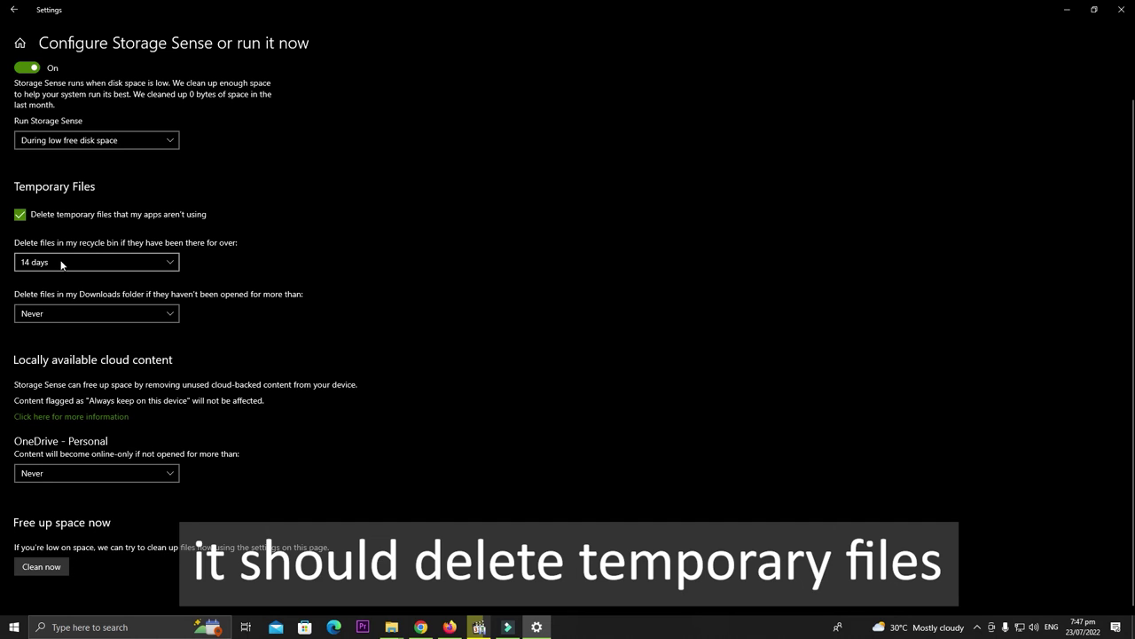
click(99, 313)
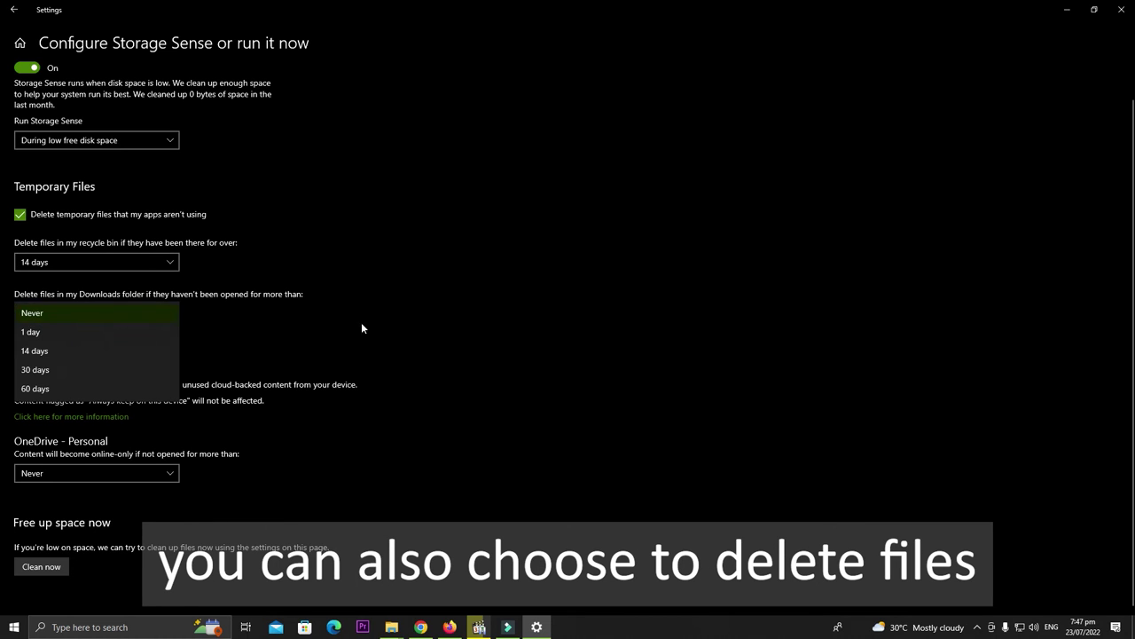
click(362, 328)
click(127, 311)
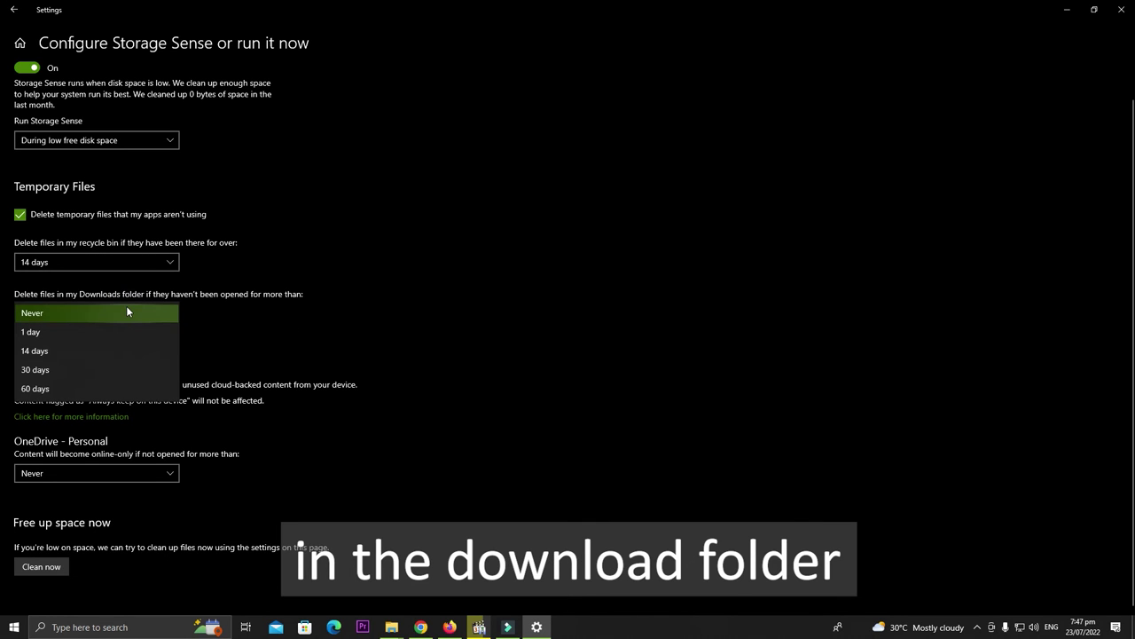
click(126, 312)
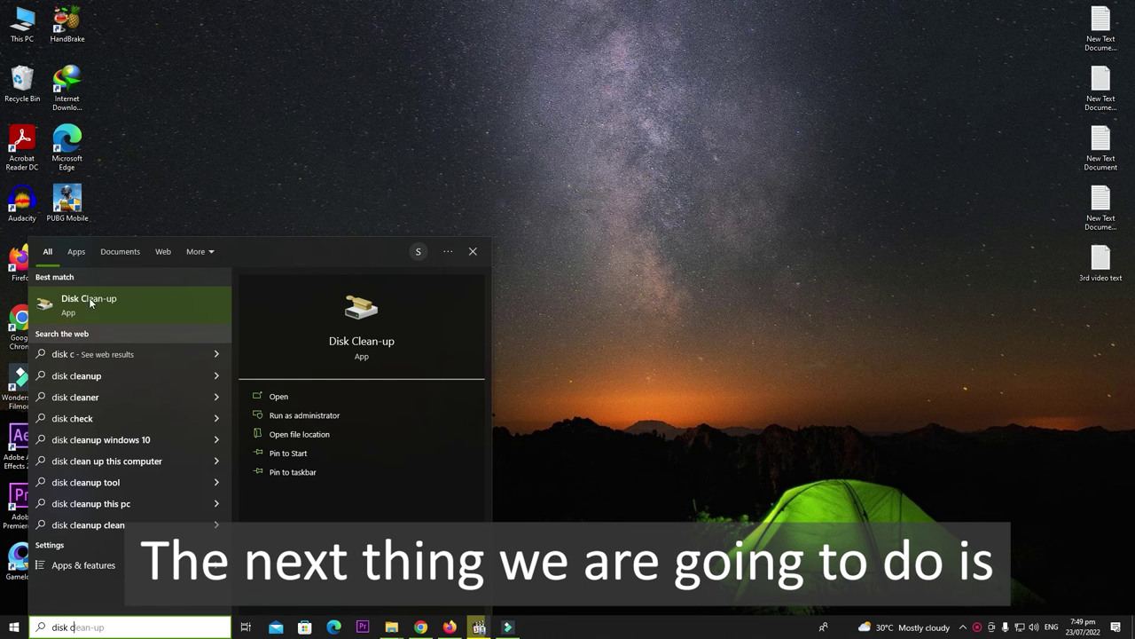
Step: Open Disk Clean-up from the search results and select drive (C:) for cleaning
click(127, 310)
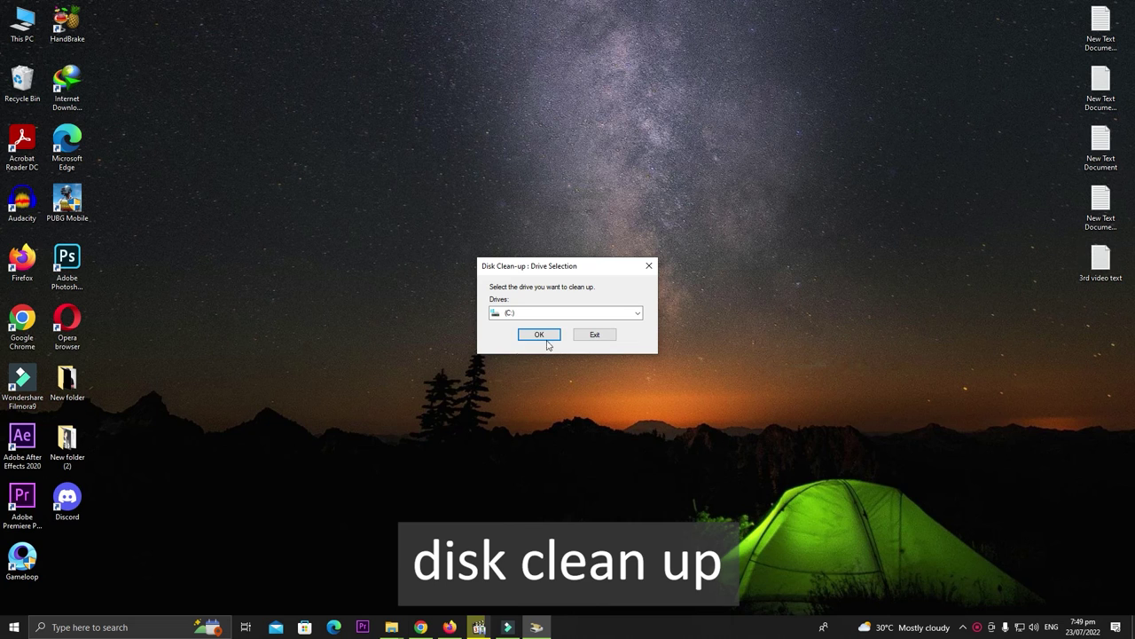
click(562, 315)
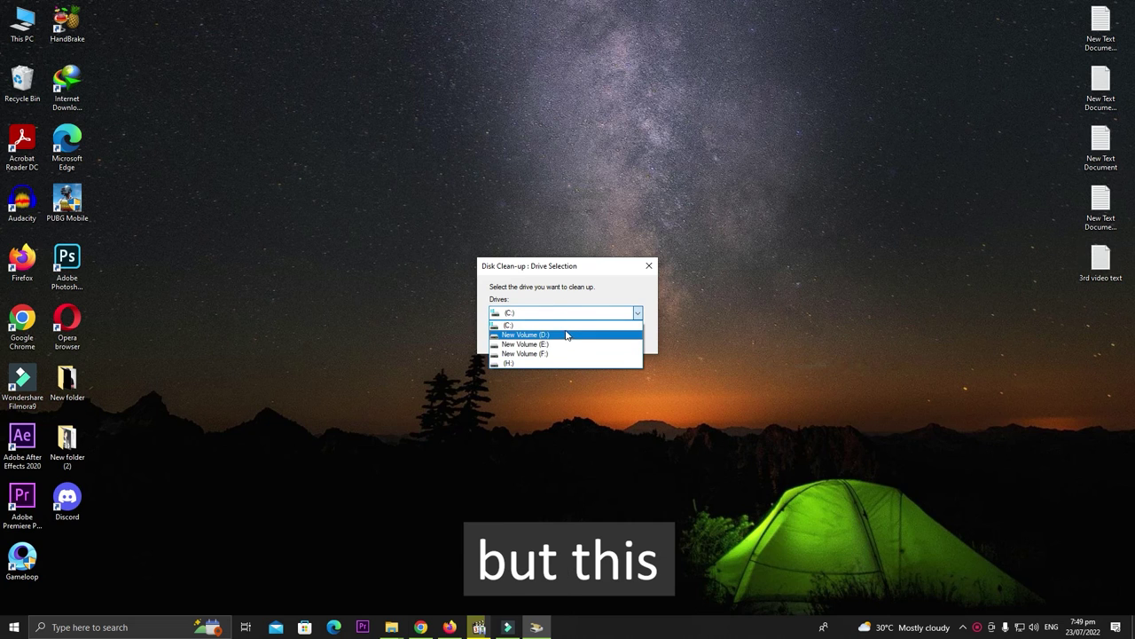
click(562, 325)
click(537, 334)
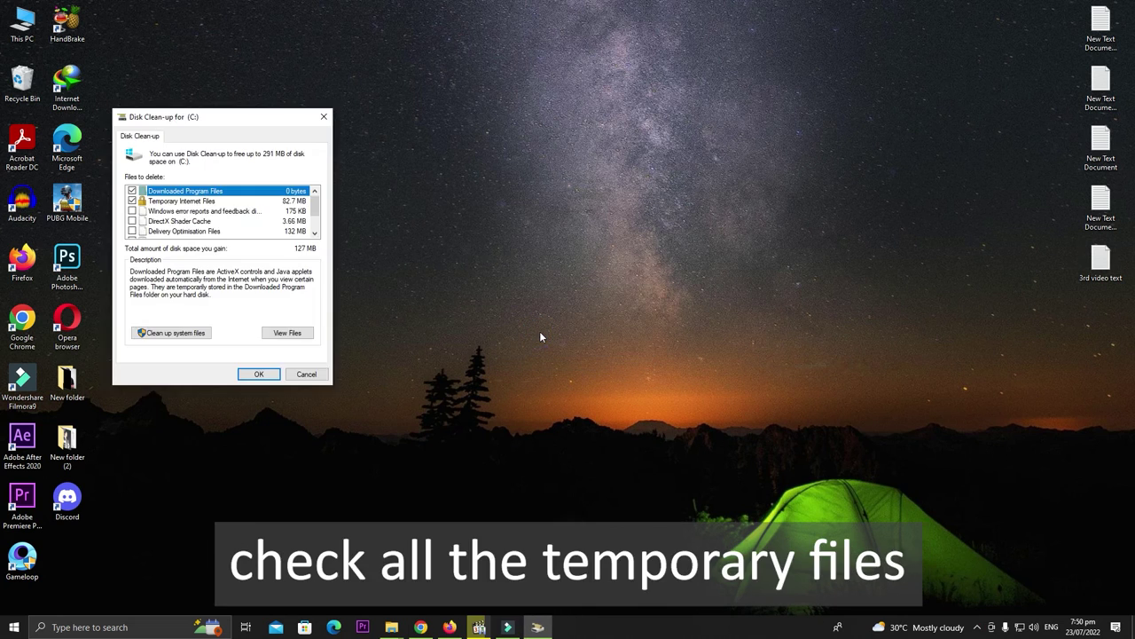
Step: Add Recycle Bin and Temporary files to the files to delete, and permanently delete the selected files from drive C:
scroll(204, 228, down, 1)
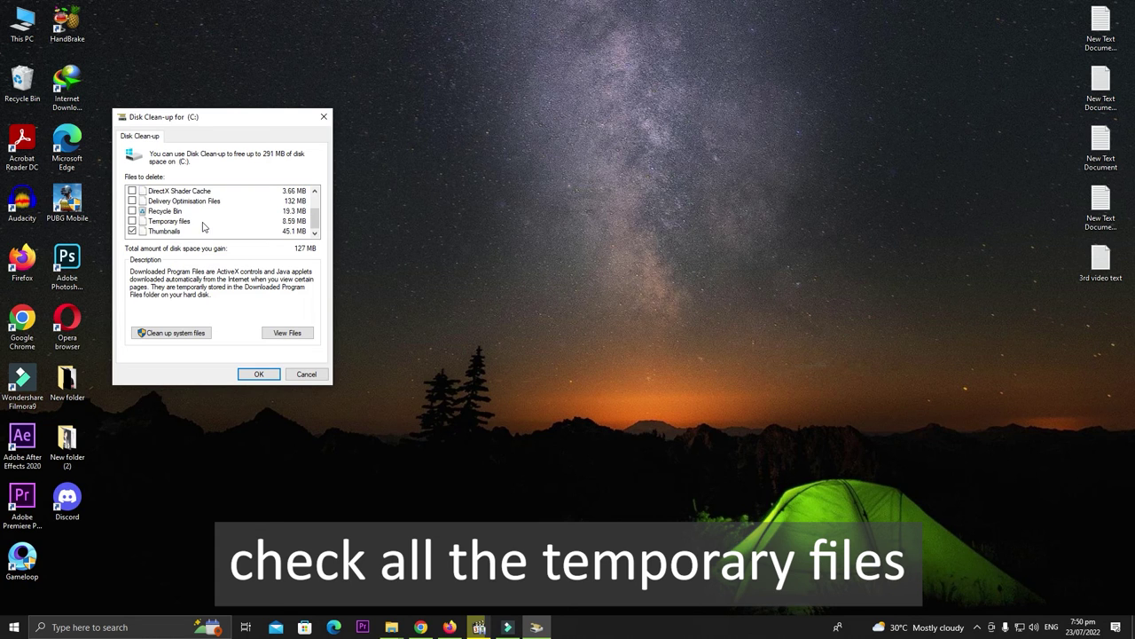
scroll(204, 227, up, 1)
scroll(204, 227, down, 1)
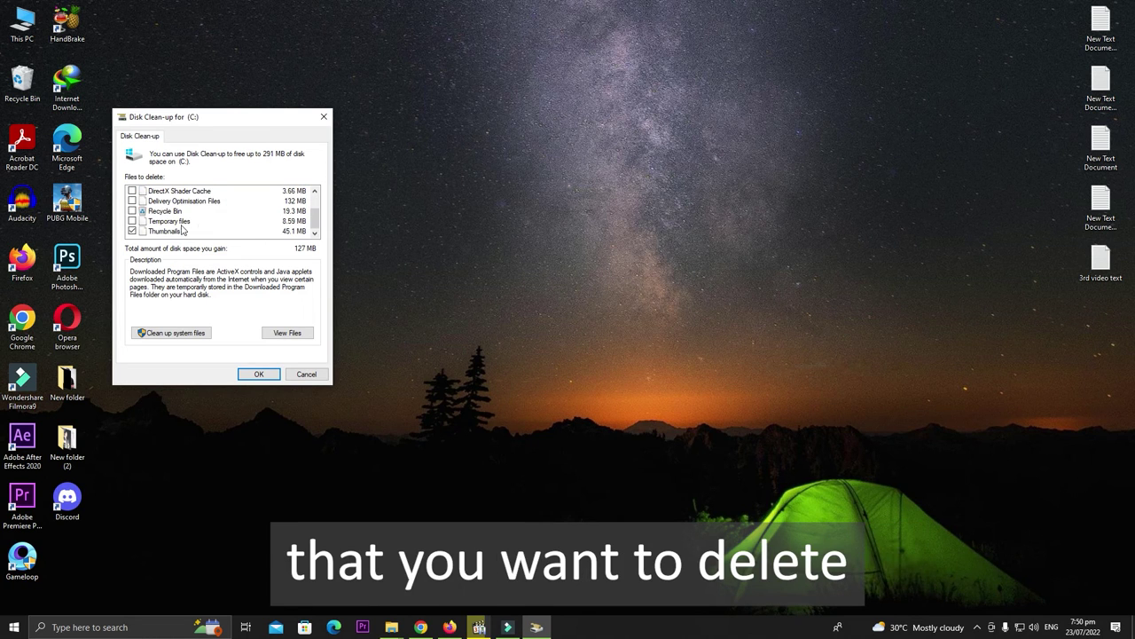
click(132, 221)
scroll(227, 230, up, 1)
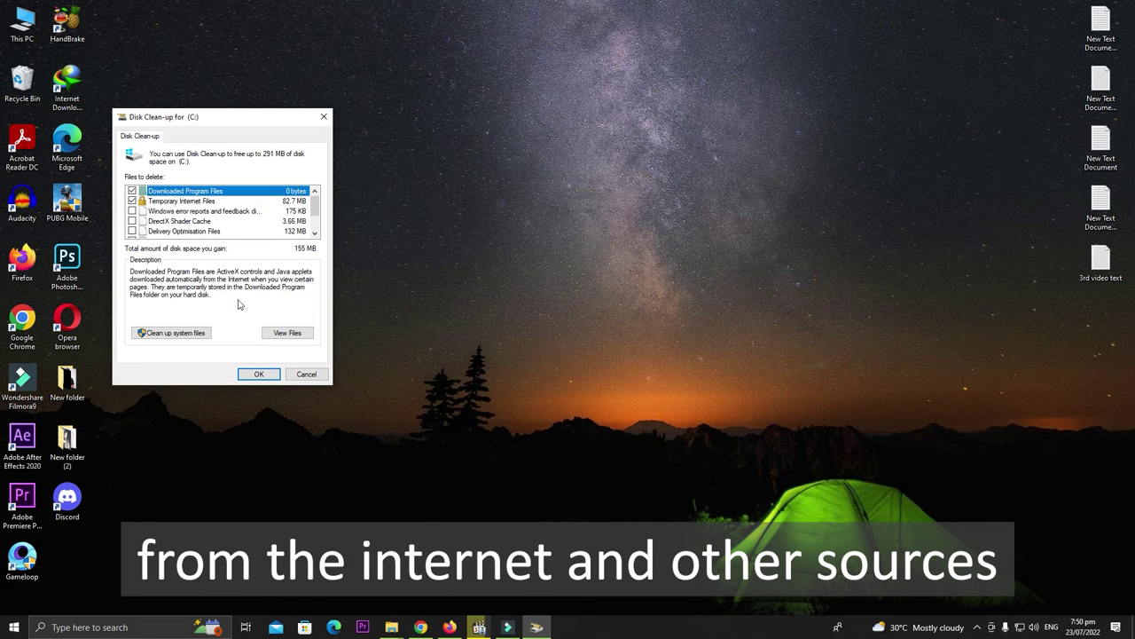
click(258, 374)
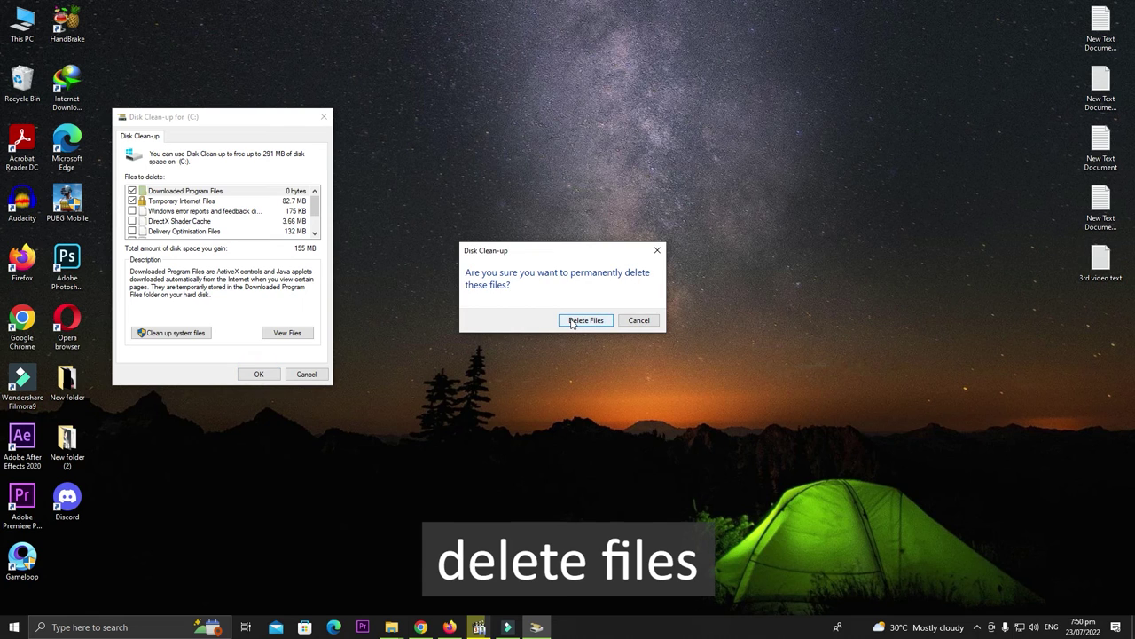
click(571, 323)
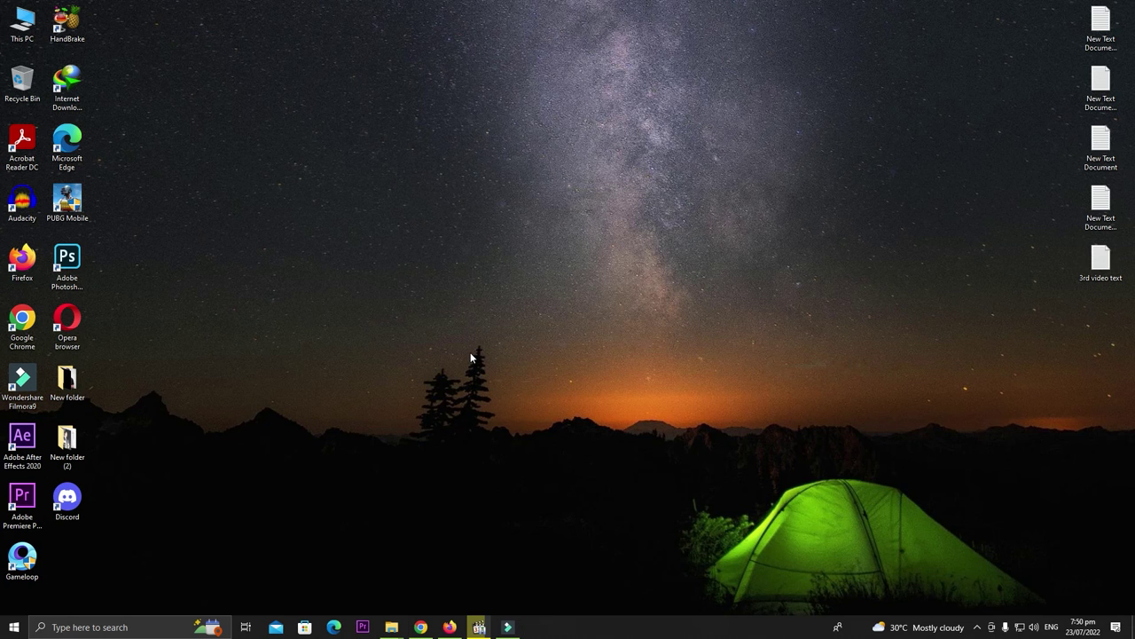
Step: Search Windows for "privacy s" and open the Privacy settings
click(124, 627)
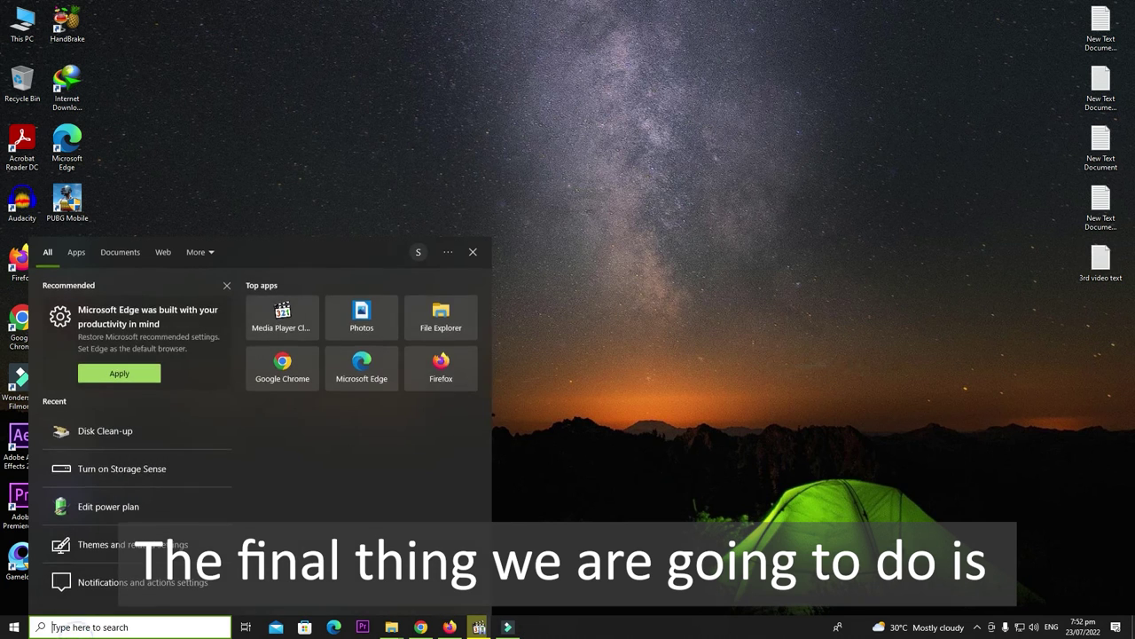
text(priv)
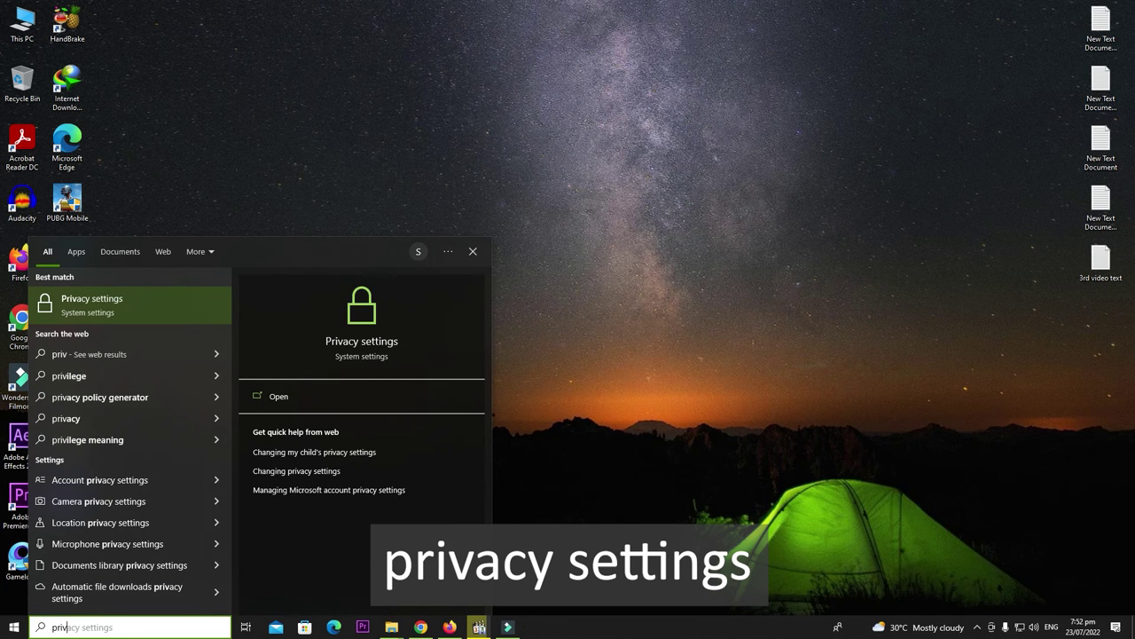
text(acy s)
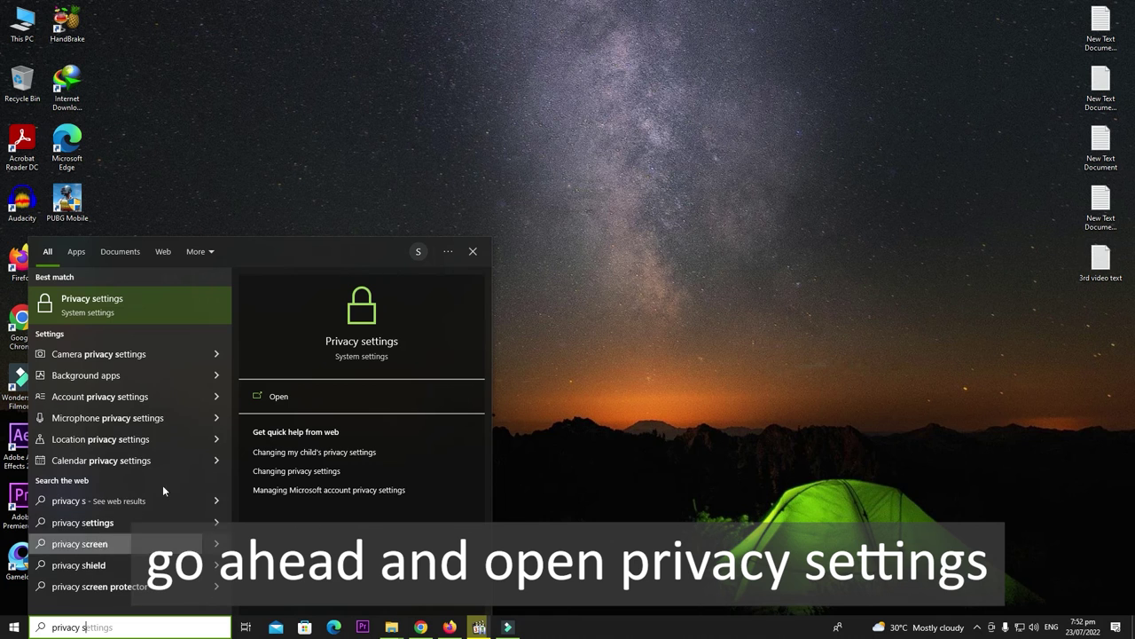
click(113, 321)
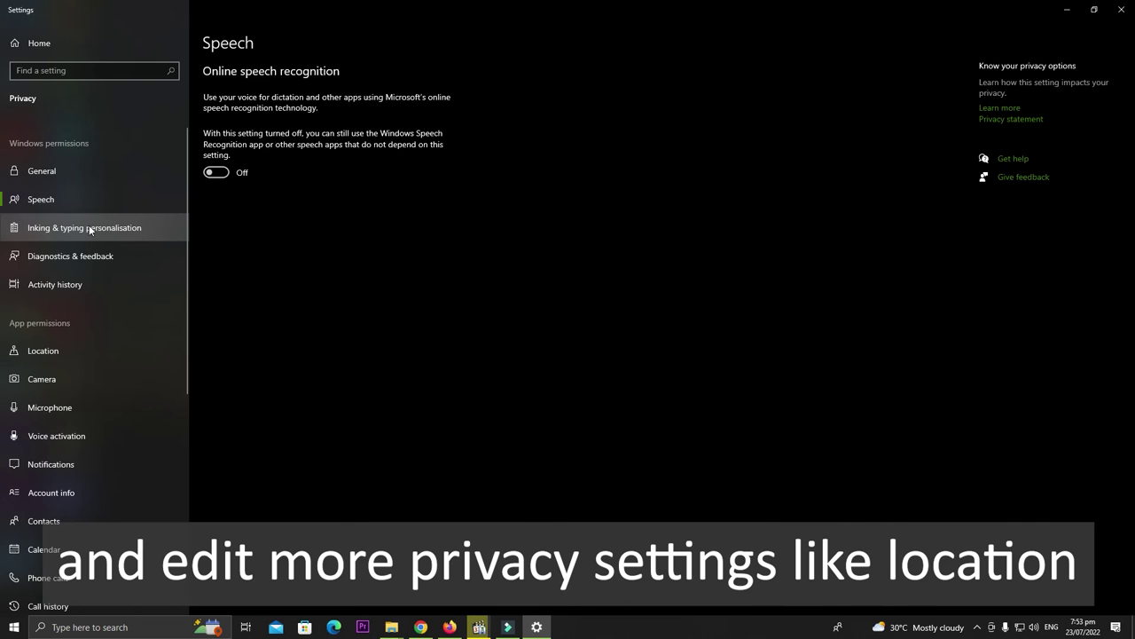
Step: Open the Location permissions and review which apps can access the precise location
click(85, 340)
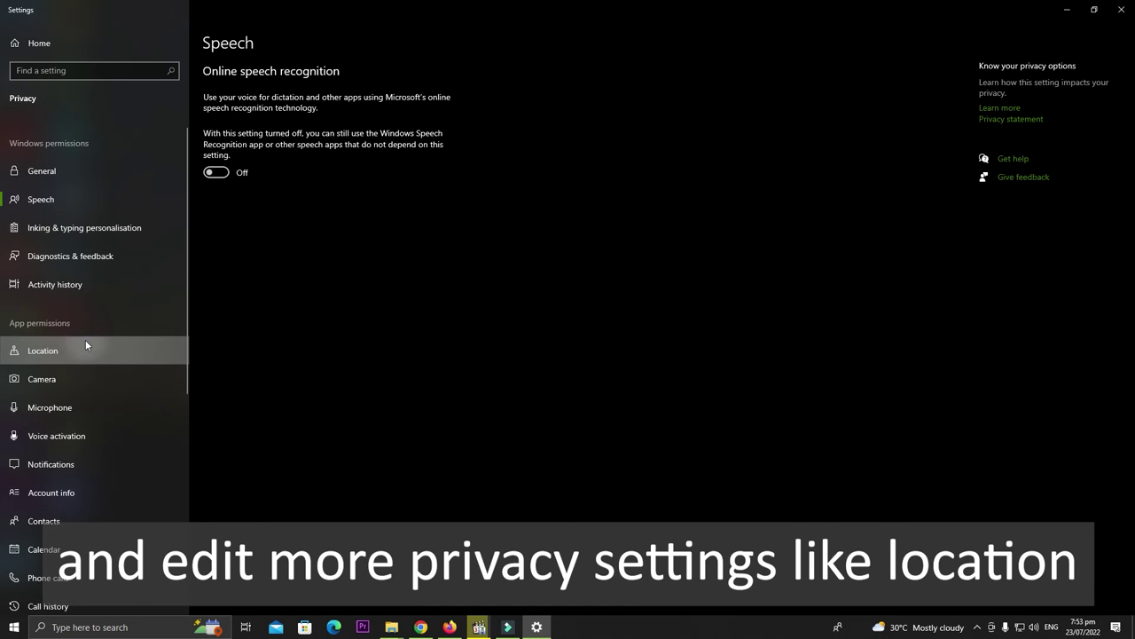
scroll(471, 286, down, 8)
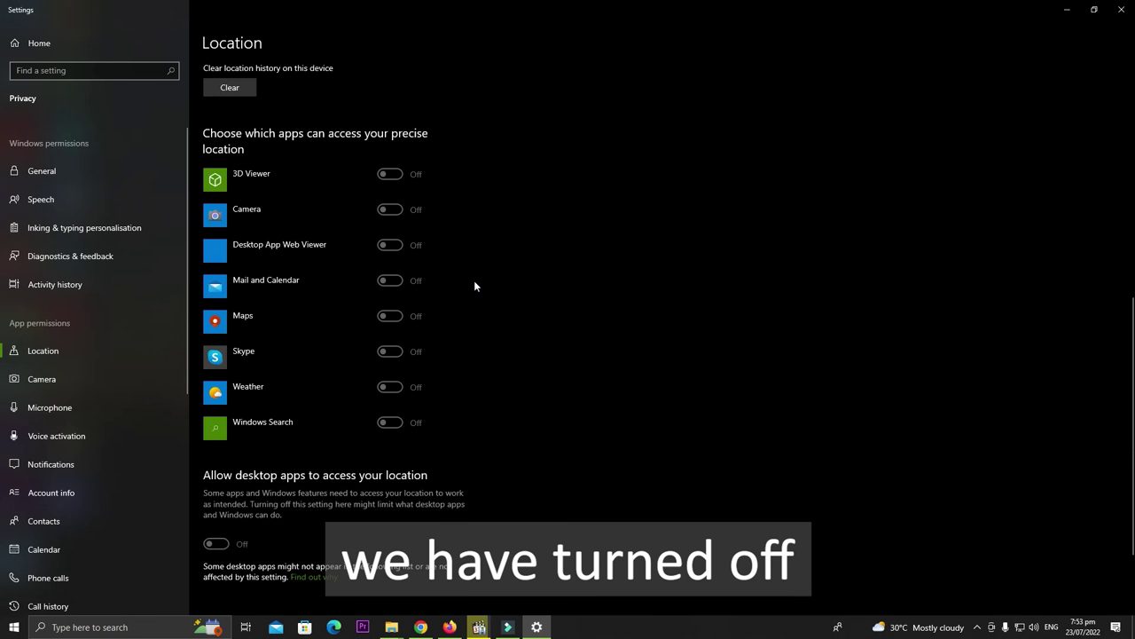
scroll(474, 285, down, 2)
scroll(475, 286, up, 4)
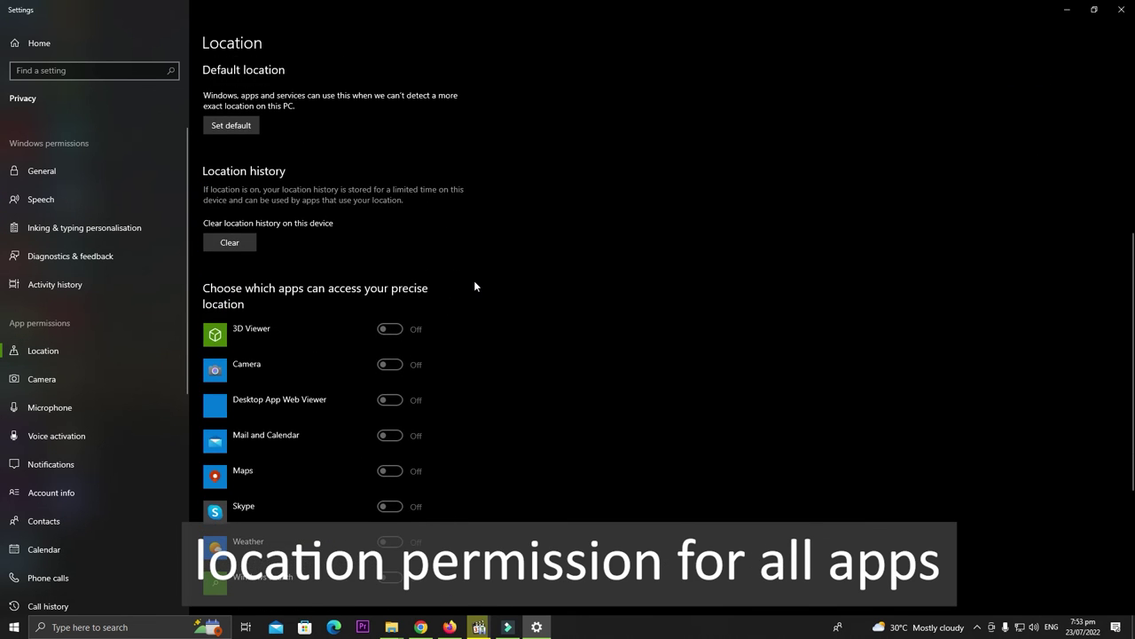
scroll(255, 458, down, 2)
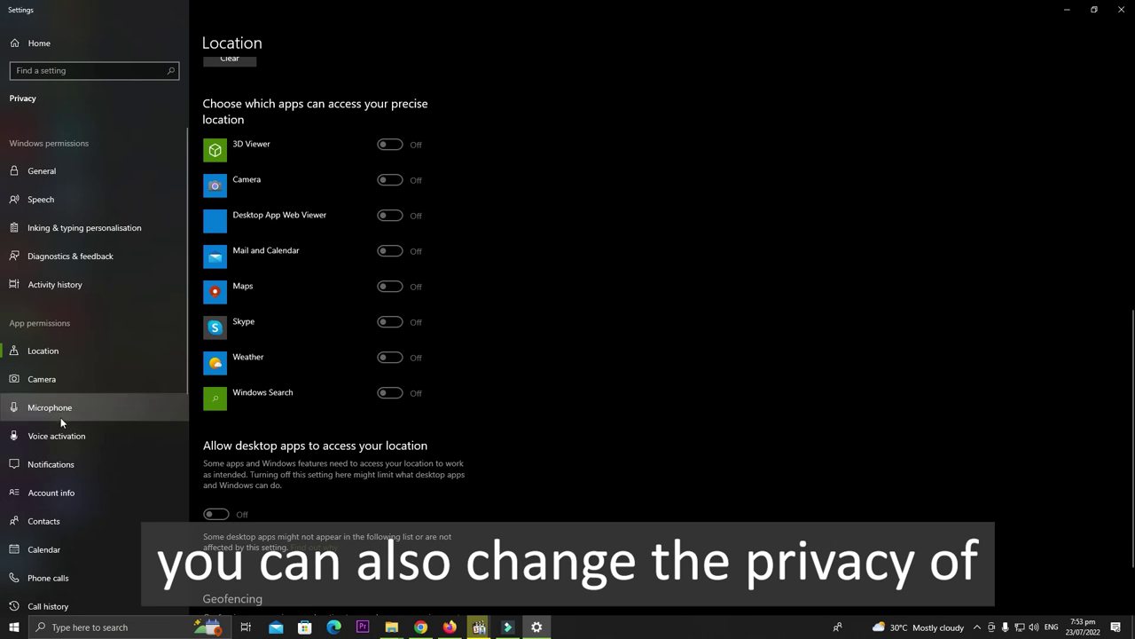
Step: Review the Camera permissions and toggle camera access for three neighbouring Microsoft Store apps
click(63, 379)
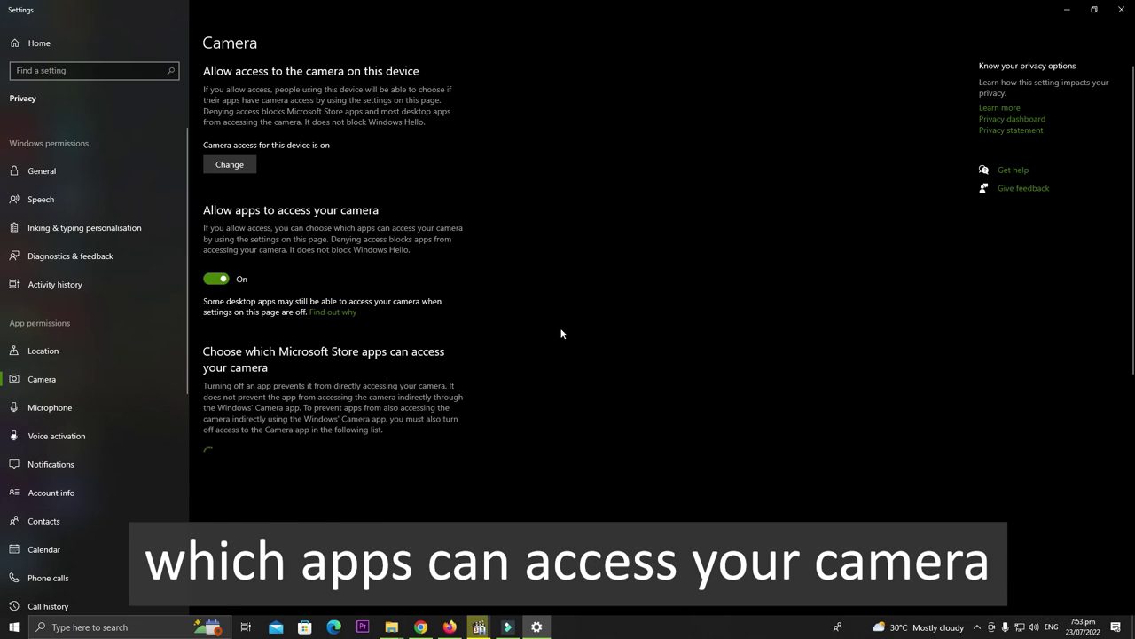
scroll(559, 327, down, 2)
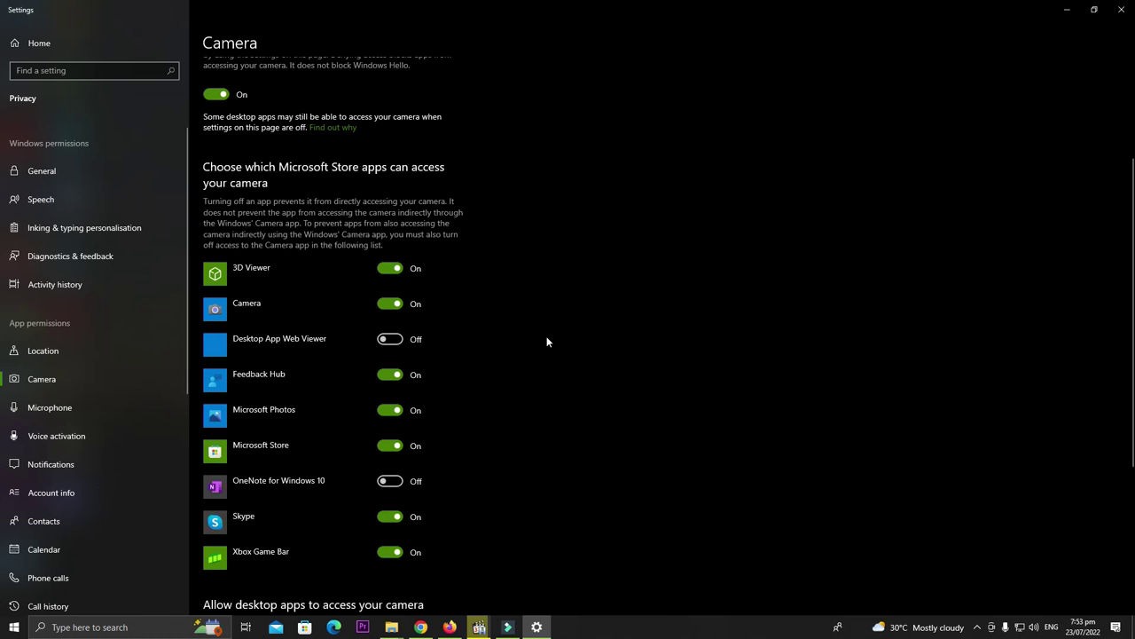
scroll(547, 340, down, 3)
scroll(548, 339, up, 2)
click(391, 353)
click(391, 317)
click(390, 282)
Step: Check the Contacts permissions and the Background apps page, reviewing which apps can run in the background
scroll(106, 433, down, 2)
click(106, 427)
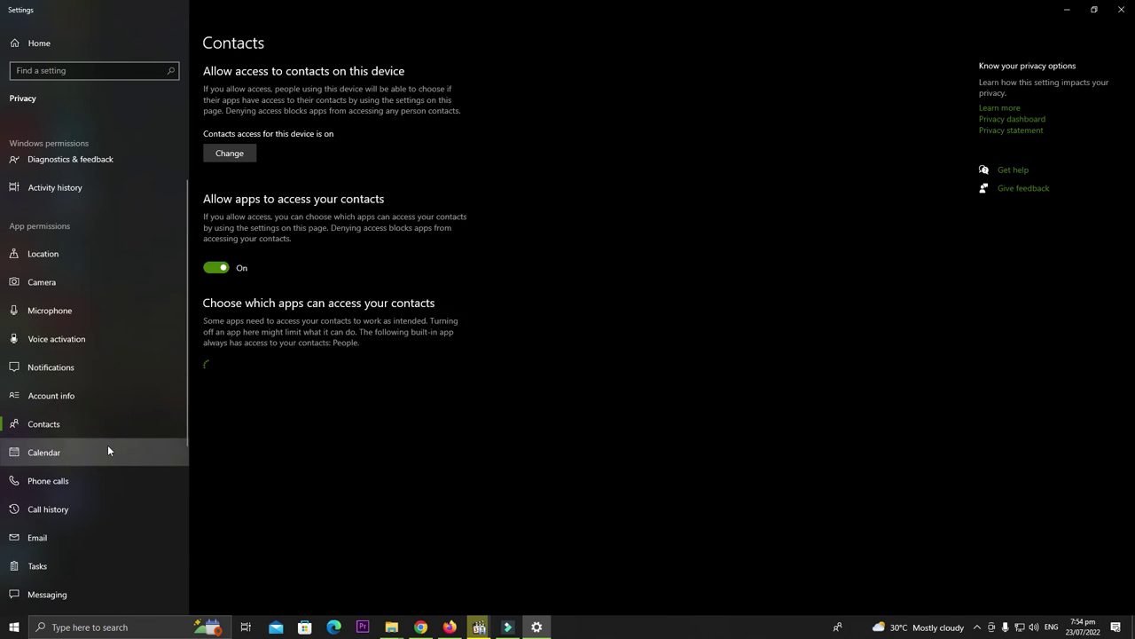
scroll(97, 476, down, 3)
click(97, 475)
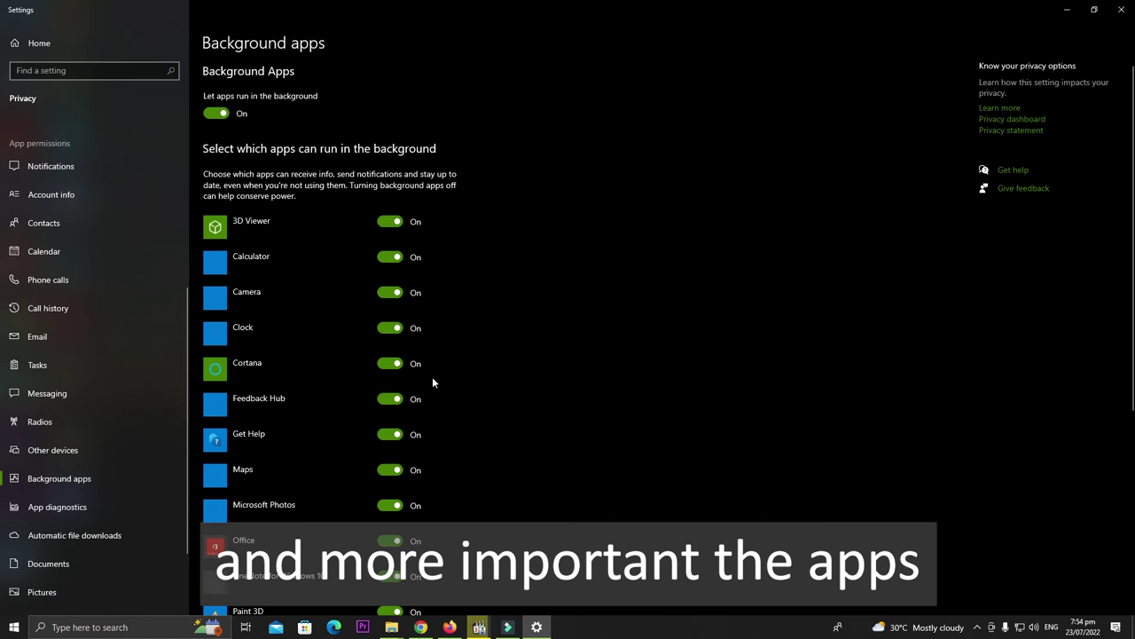
scroll(604, 325, down, 10)
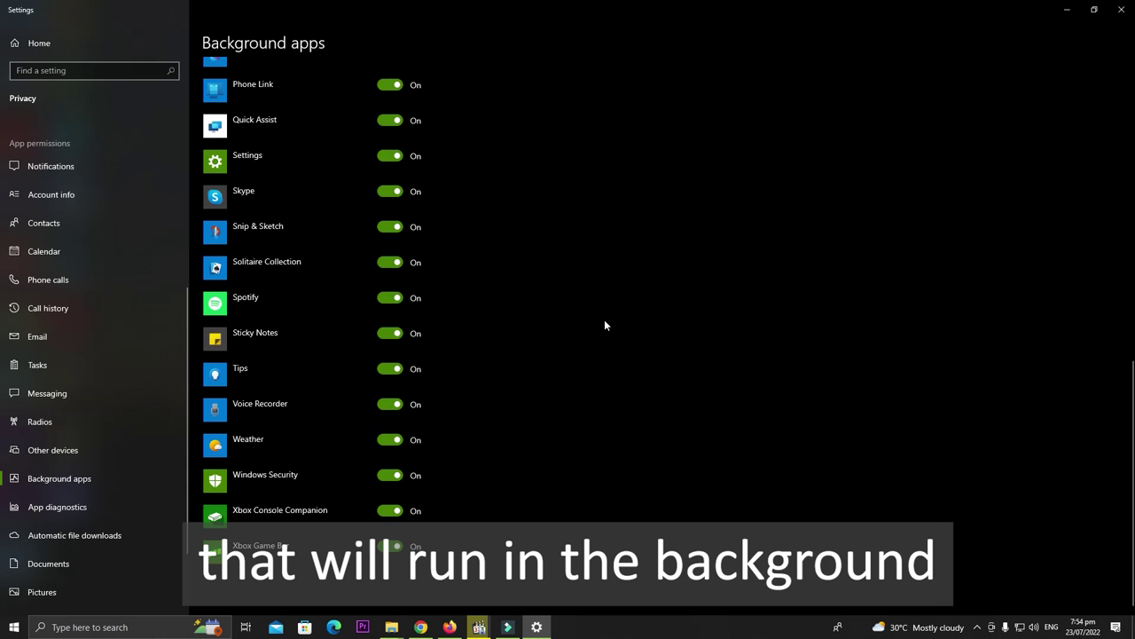
scroll(605, 325, up, 10)
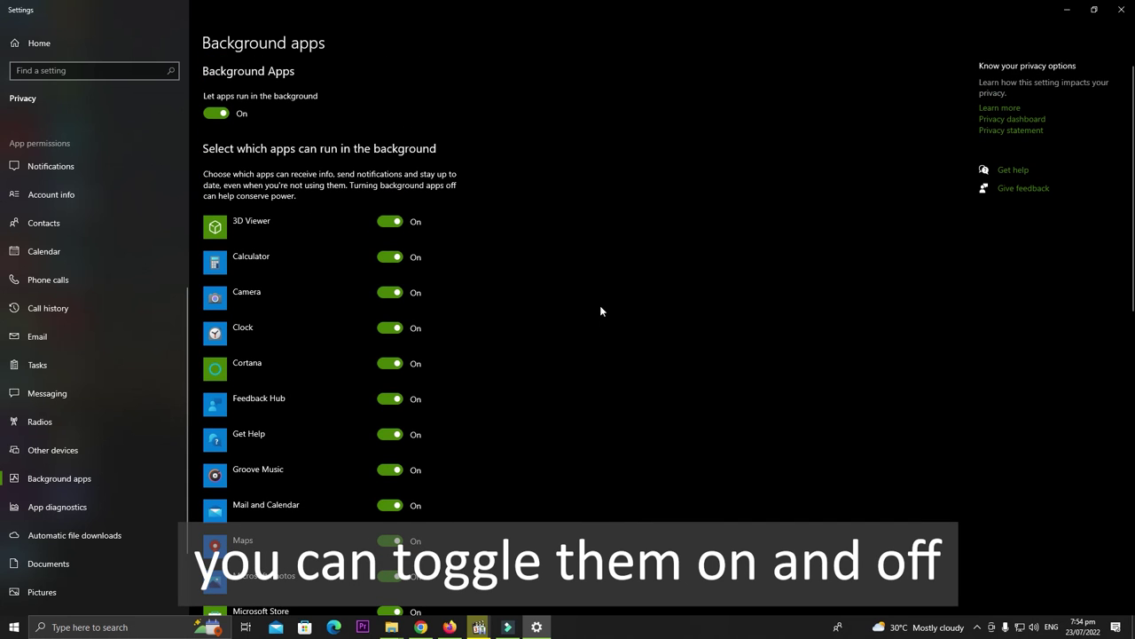